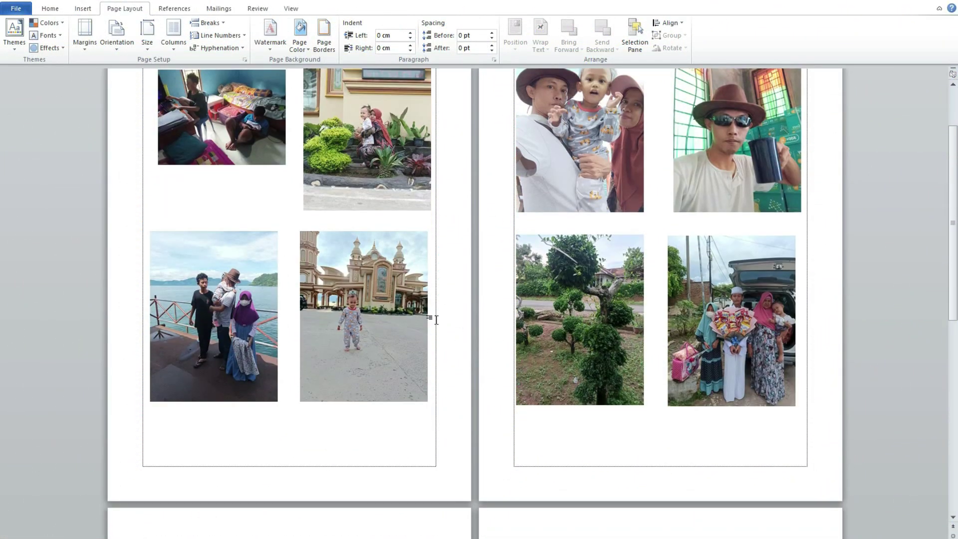
scroll(437, 325, down, 2)
scroll(438, 325, down, 2)
scroll(437, 329, up, 4)
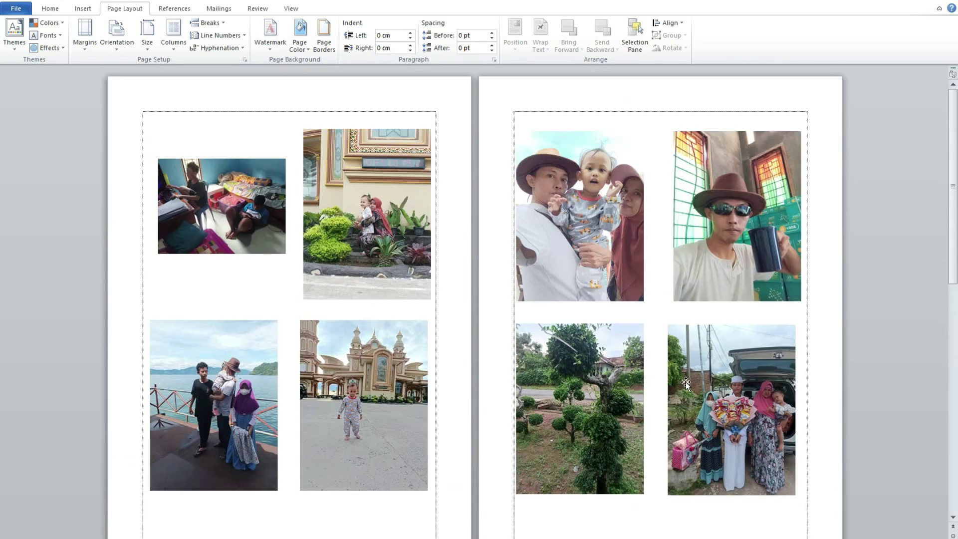
scroll(502, 369, down, 3)
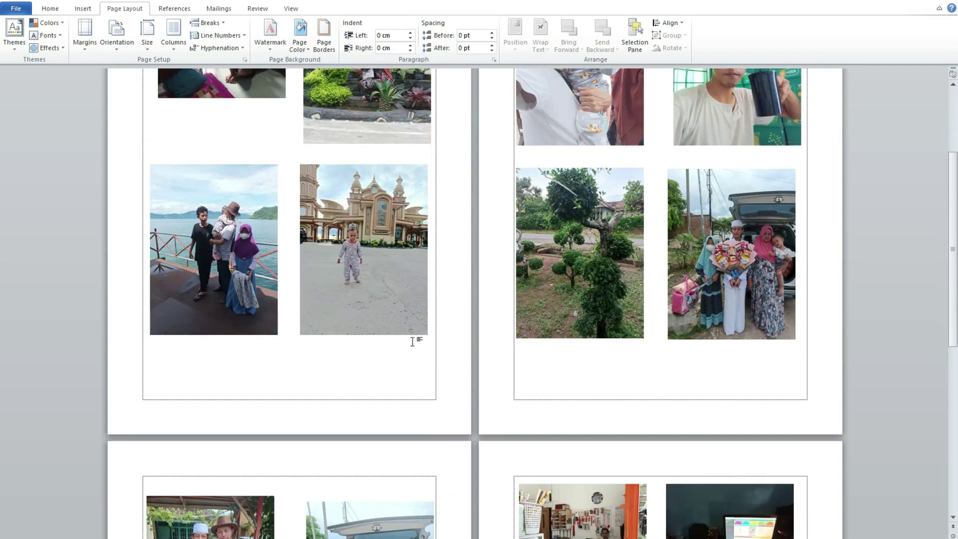
scroll(412, 342, up, 3)
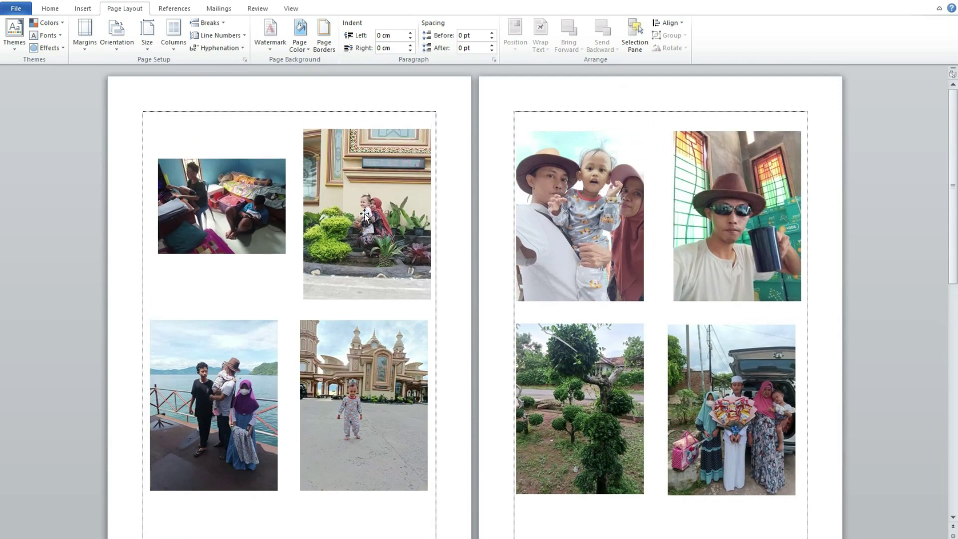
click(365, 215)
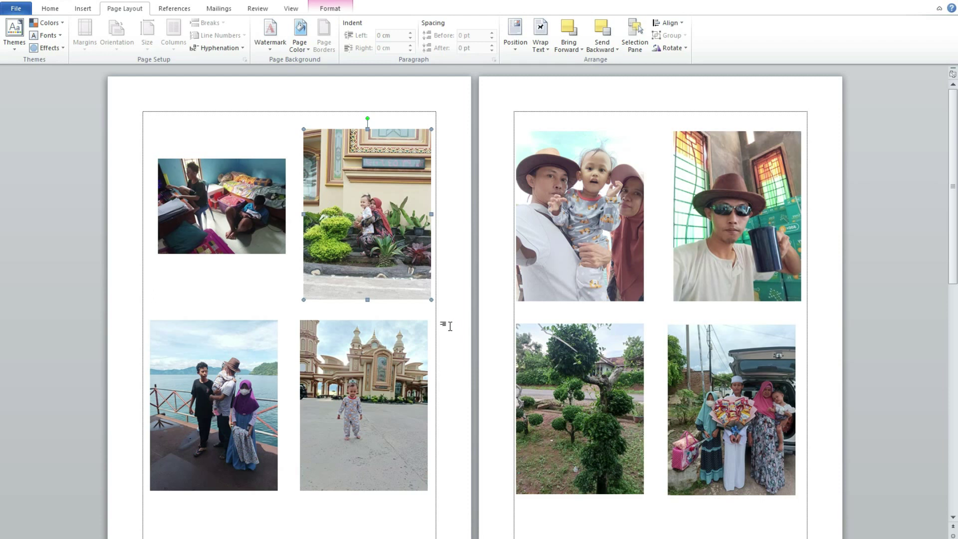
scroll(394, 262, down, 1)
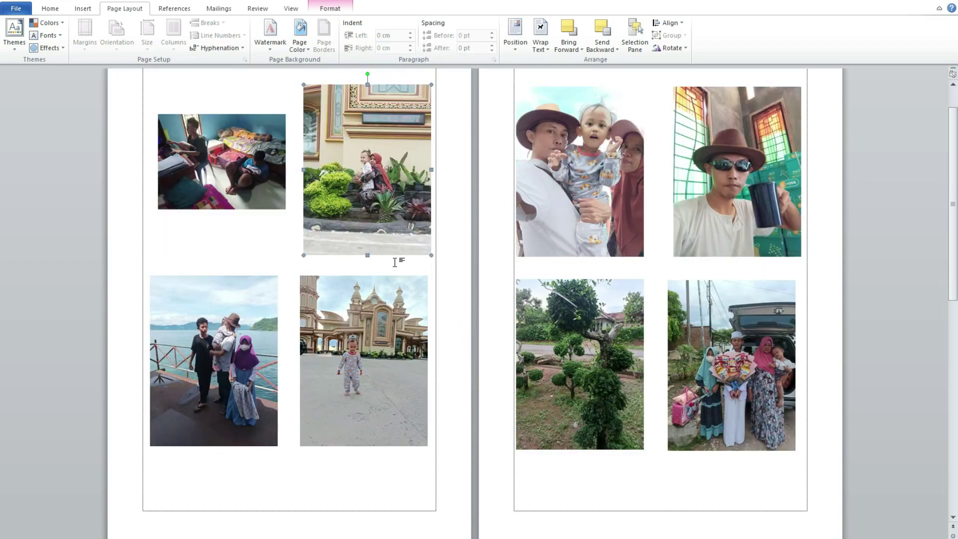
scroll(394, 262, down, 3)
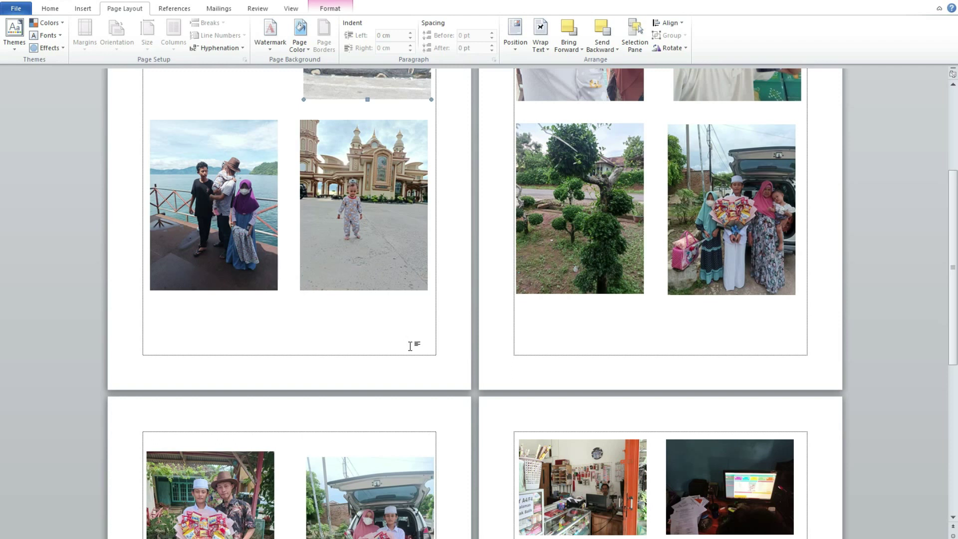
scroll(410, 345, up, 3)
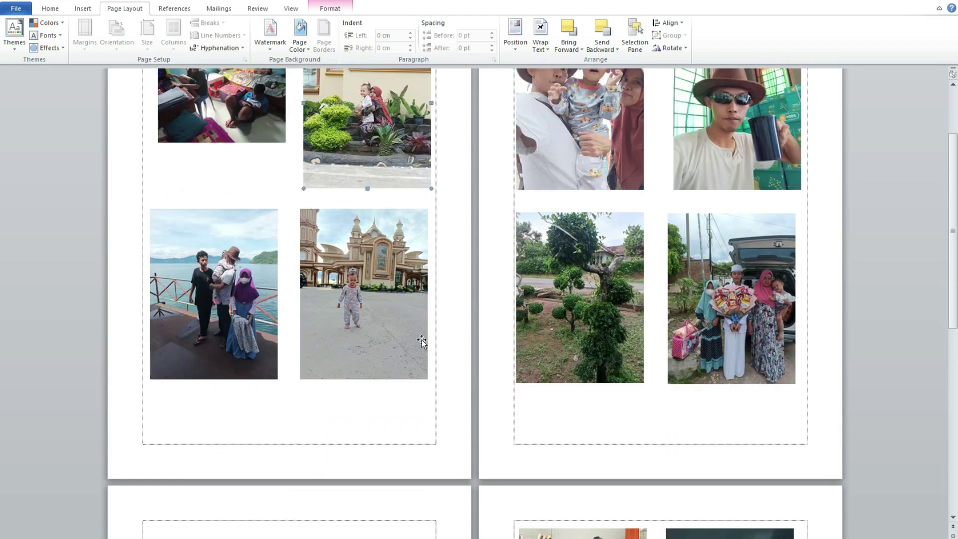
scroll(400, 306, down, 2)
scroll(400, 306, up, 2)
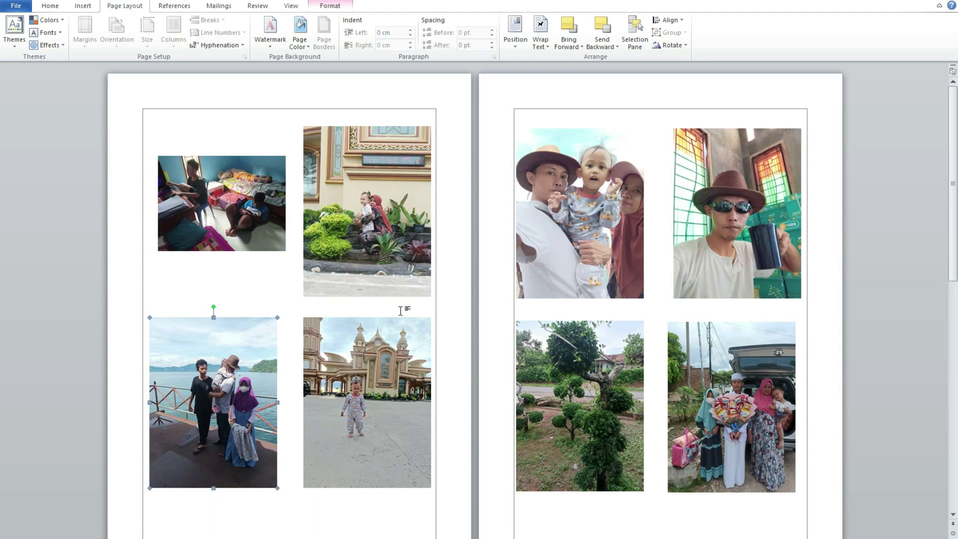
scroll(400, 311, down, 4)
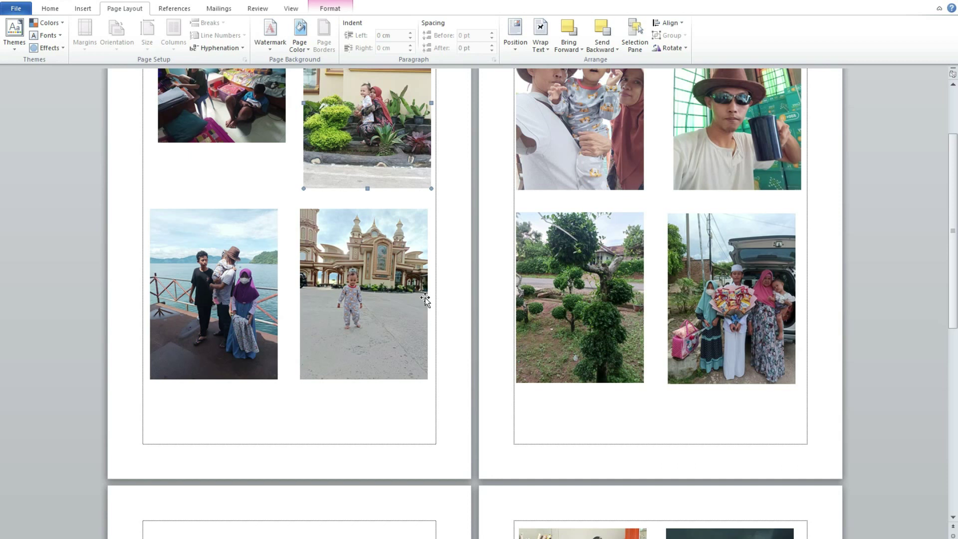
scroll(425, 299, up, 4)
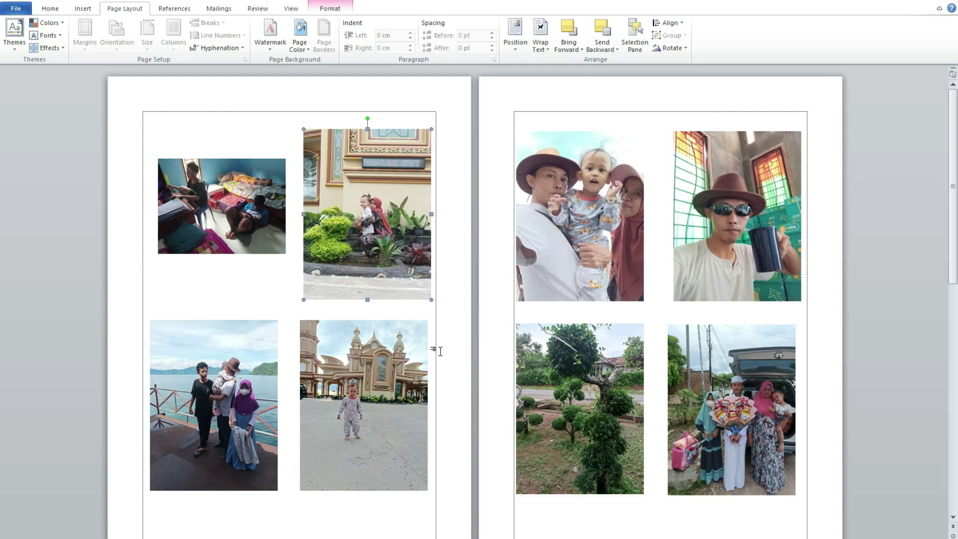
scroll(437, 351, down, 3)
scroll(437, 351, down, 3)
scroll(436, 348, up, 3)
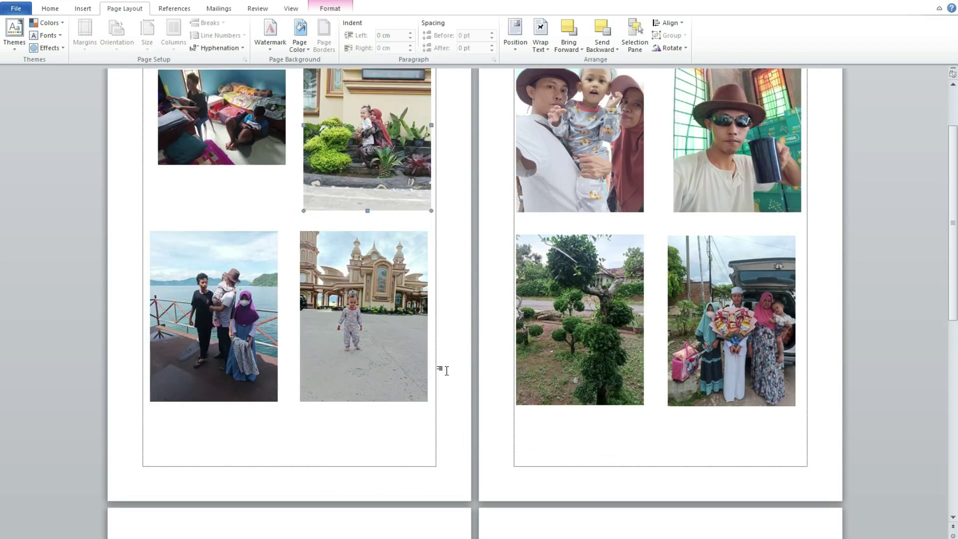
scroll(446, 370, up, 4)
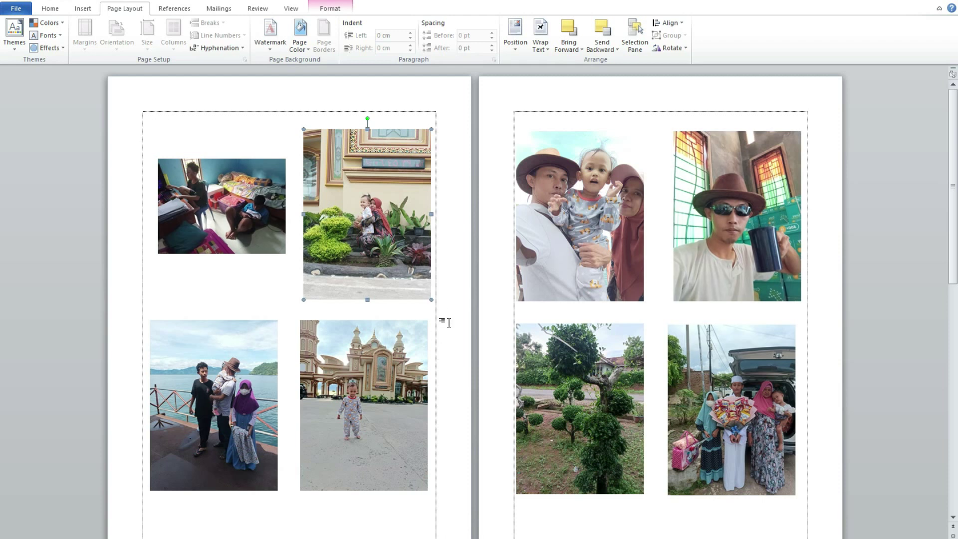
scroll(451, 349, down, 3)
scroll(414, 309, down, 3)
Drag the children-playing photo back up to the page top, directly above the shop photo
mouse_move(390, 278)
mouse_down()
mouse_move(359, 297)
mouse_move(398, 271)
mouse_up()
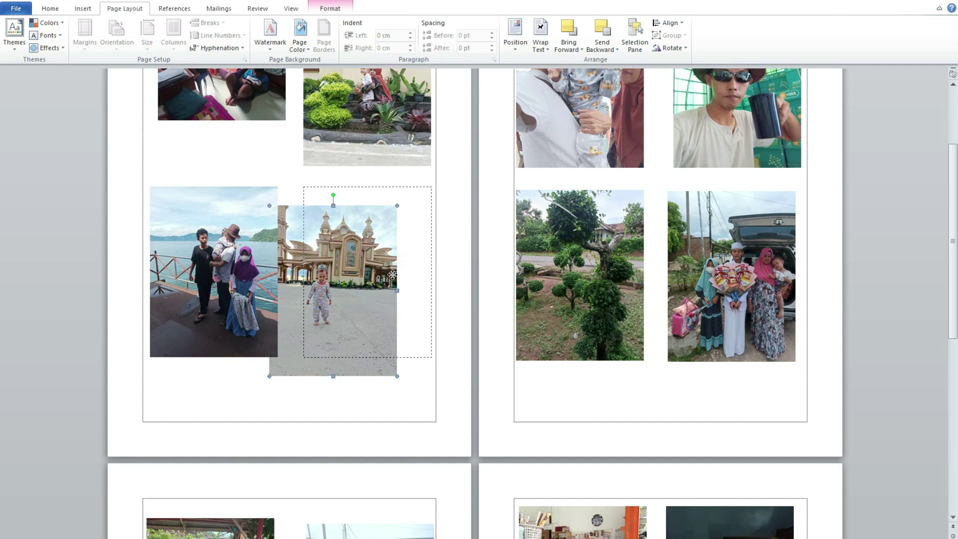
drag(215, 249, 233, 249)
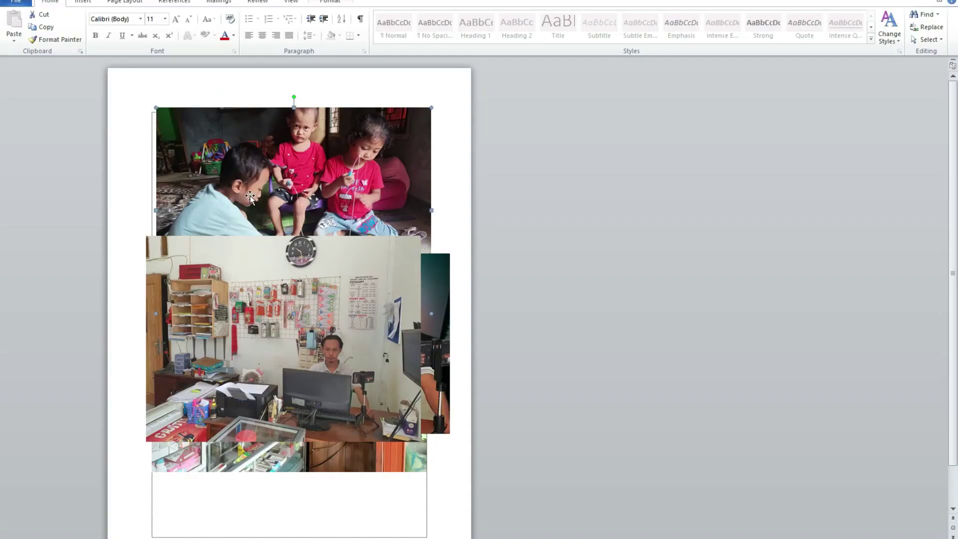
mouse_move(320, 185)
mouse_down()
mouse_move(302, 209)
mouse_move(263, 172)
mouse_up()
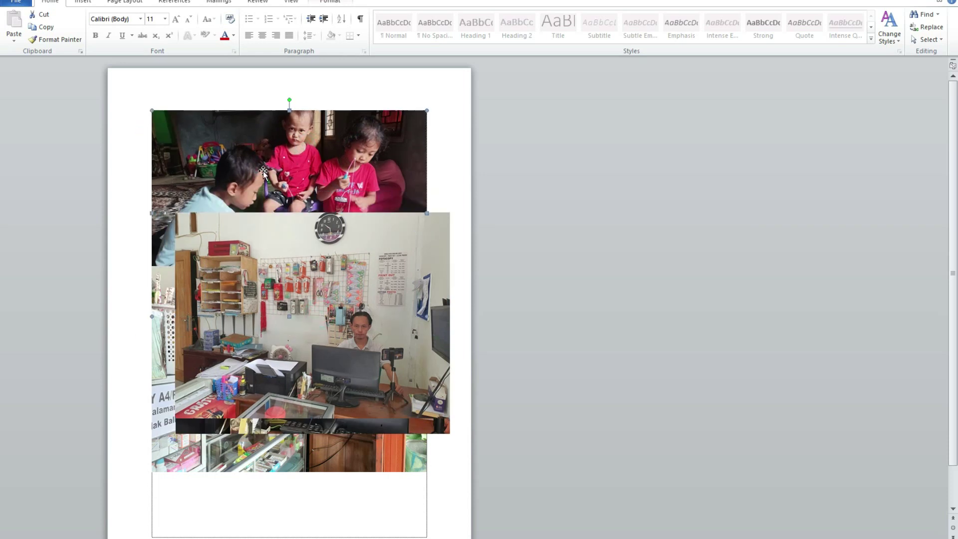
drag(289, 227, 274, 256)
drag(233, 181, 242, 128)
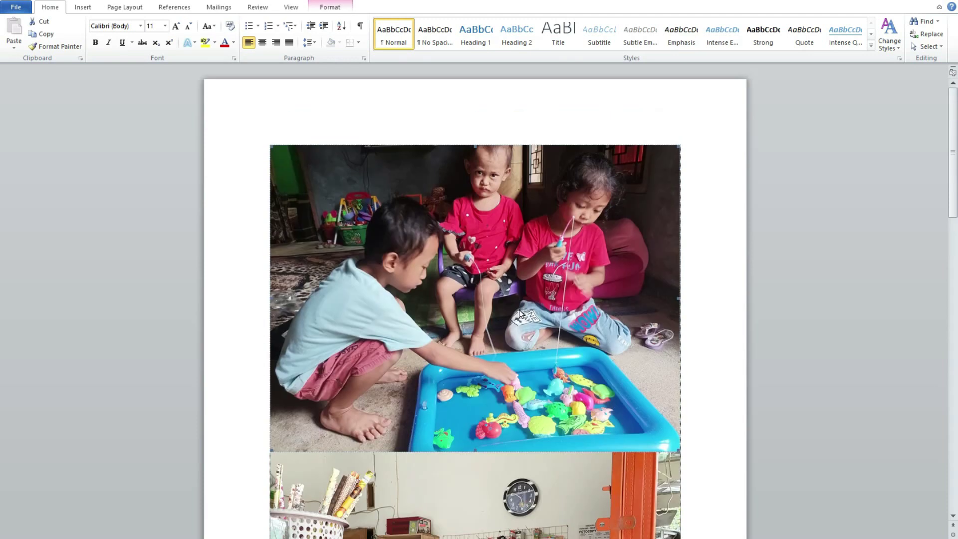
Set the children photo's text wrapping to Behind Text from the Picture Tools Format tab
click(424, 250)
scroll(419, 234, down, 5)
click(498, 304)
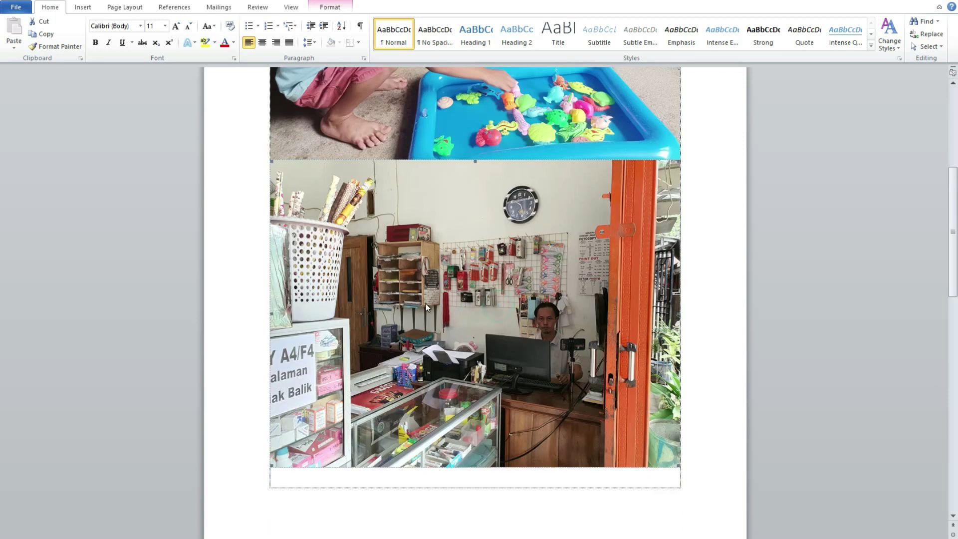
scroll(425, 305, up, 4)
click(362, 156)
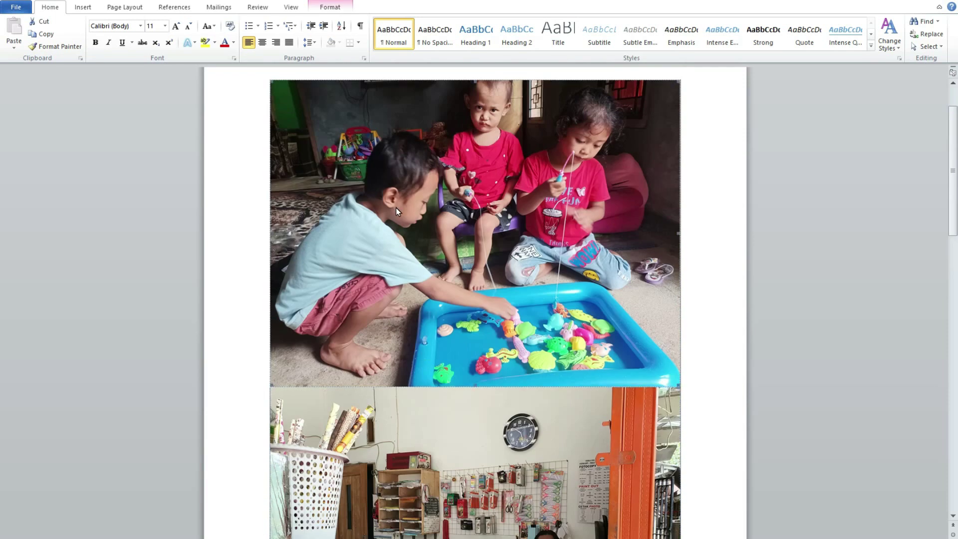
scroll(408, 272, up, 1)
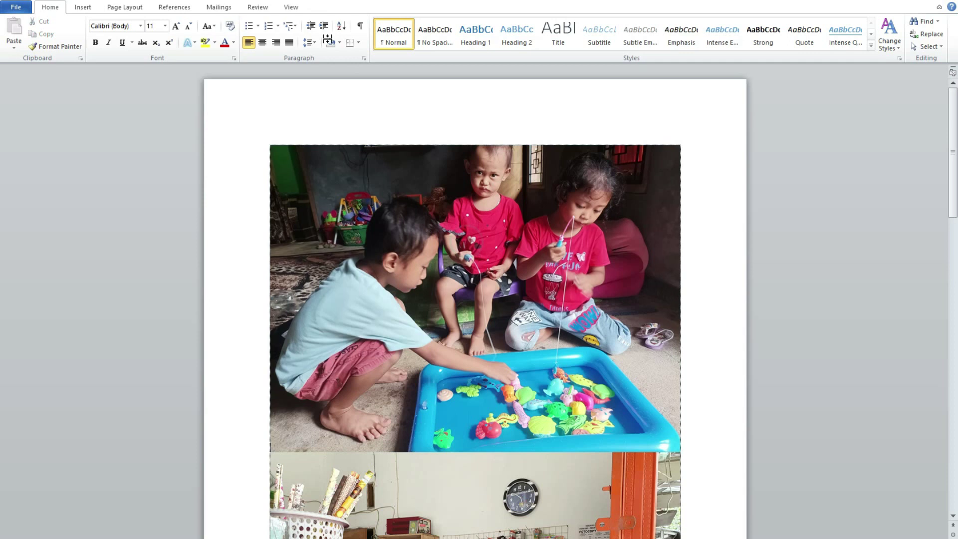
click(340, 7)
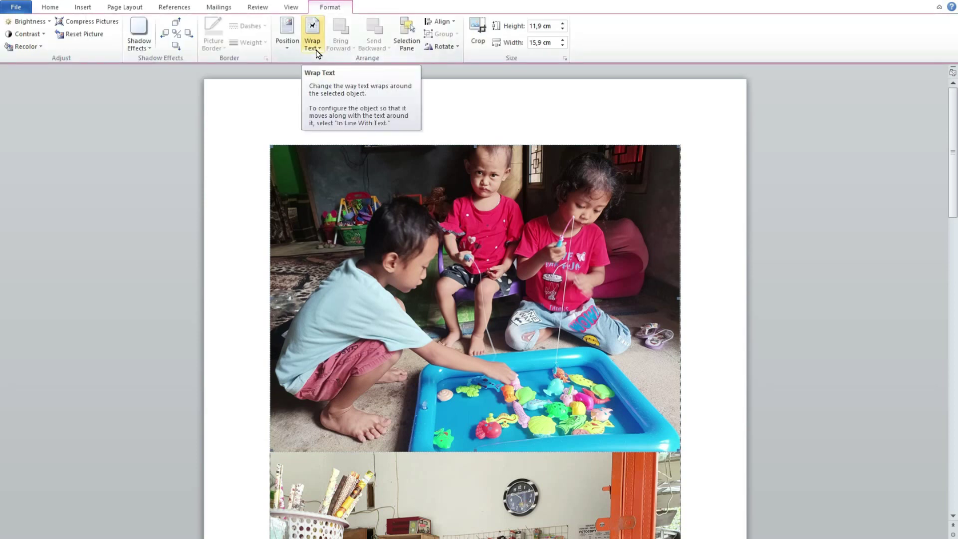
click(315, 50)
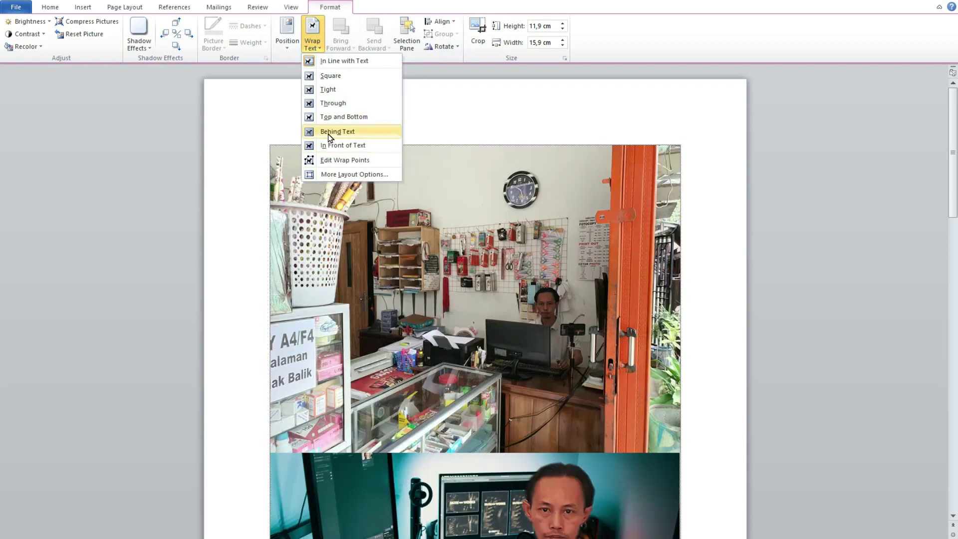
click(329, 132)
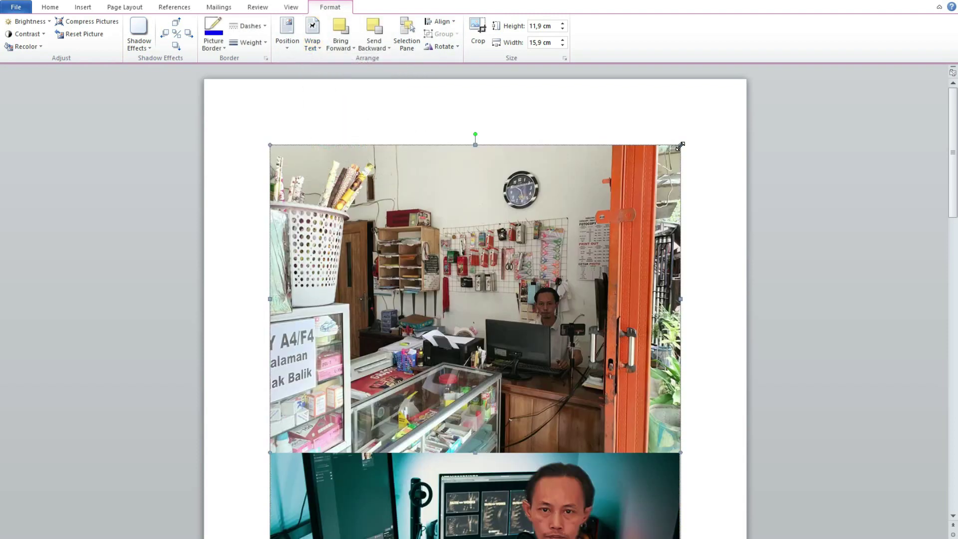
Set Behind Text wrapping for the smaller picture, the top photo and the shop photo
click(412, 348)
click(312, 41)
click(334, 131)
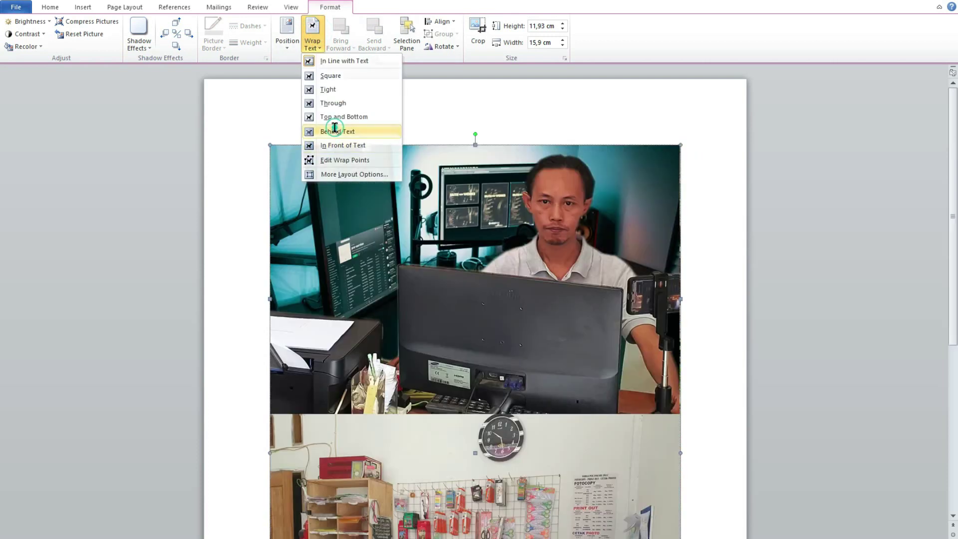
click(483, 284)
click(311, 39)
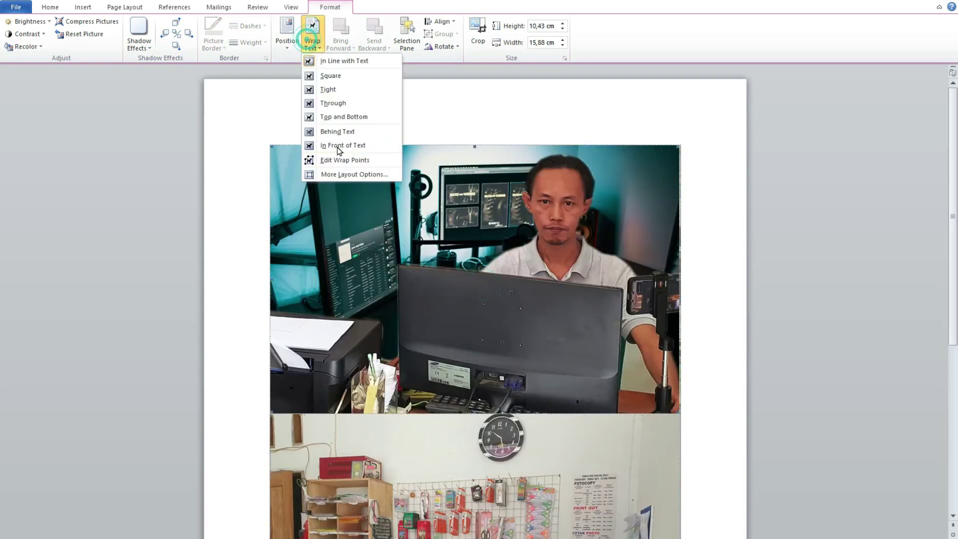
click(335, 131)
click(312, 42)
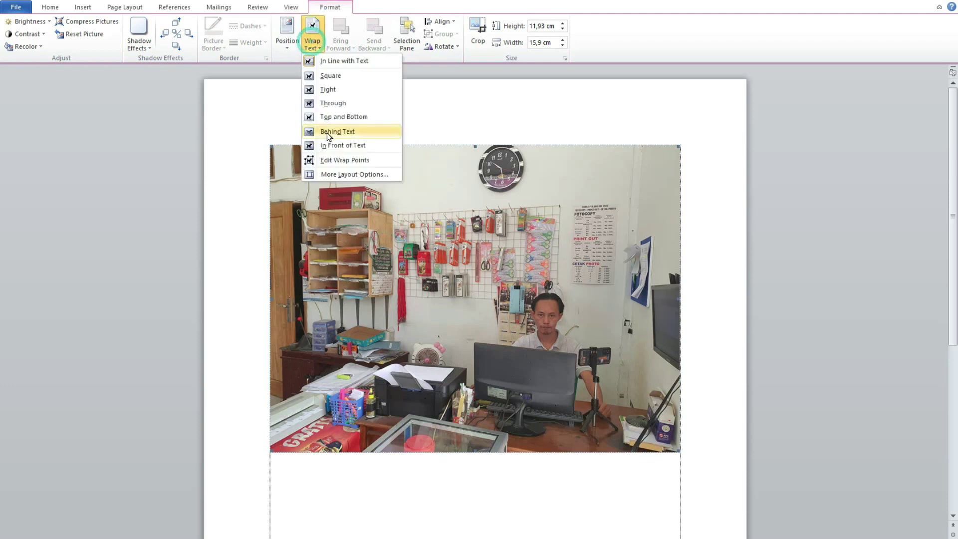
click(327, 133)
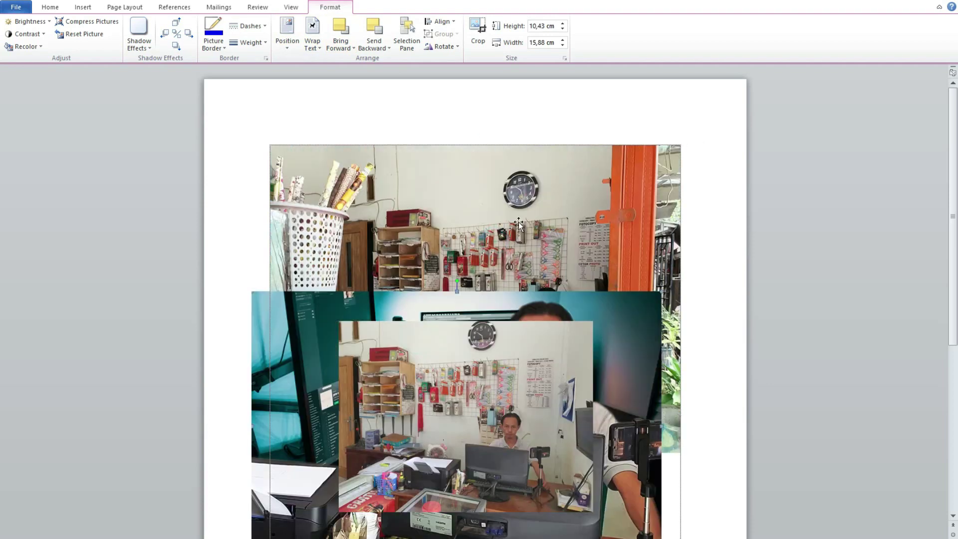
Move the shop photo and the small desk photo to new spots, down and right
drag(518, 221, 514, 342)
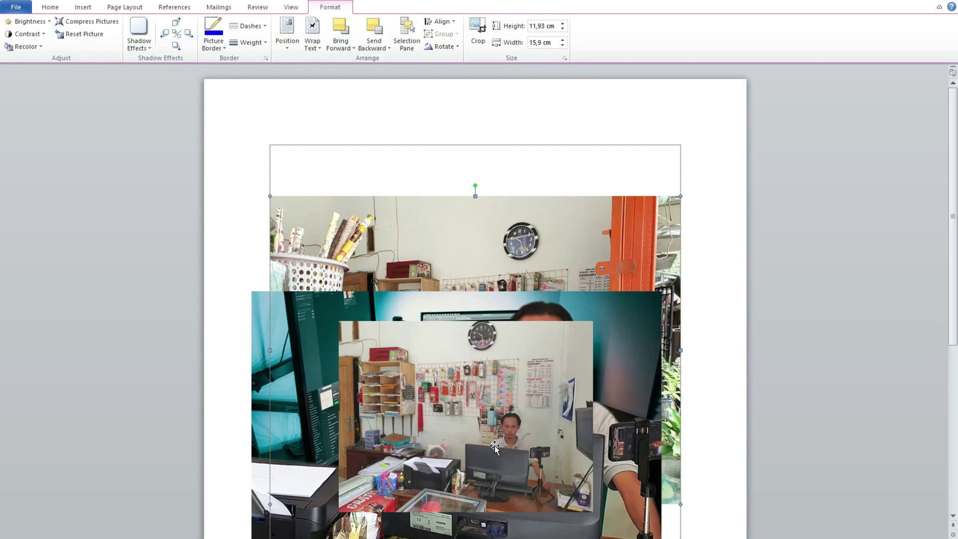
drag(494, 447, 505, 289)
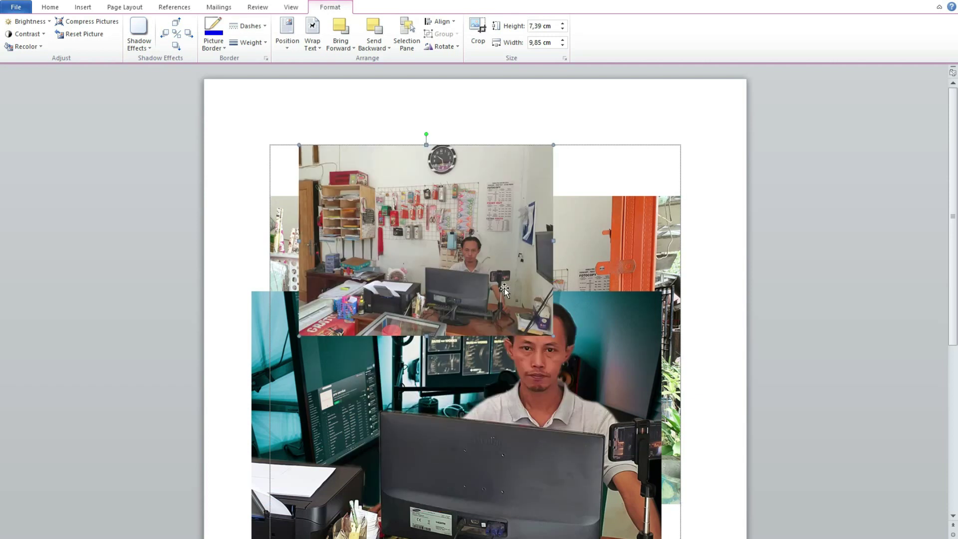
drag(502, 287, 602, 379)
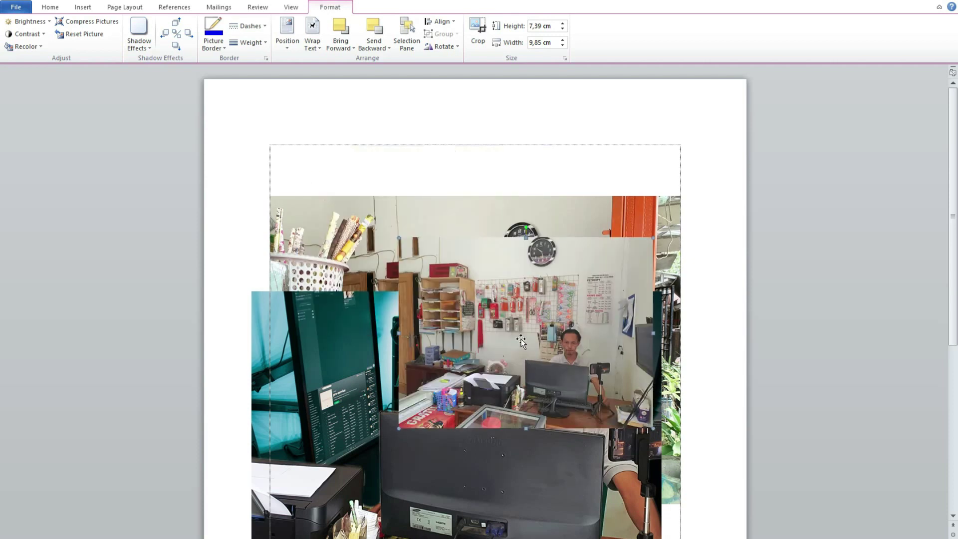
drag(378, 220, 494, 192)
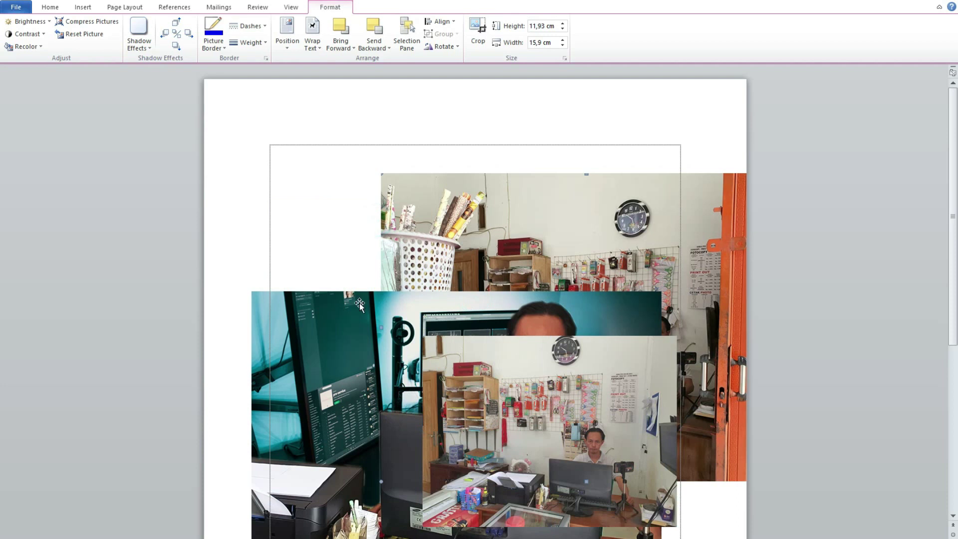
Shift the monitor and kids photos, put the shop photo at the page top, then close Word
drag(359, 303, 438, 303)
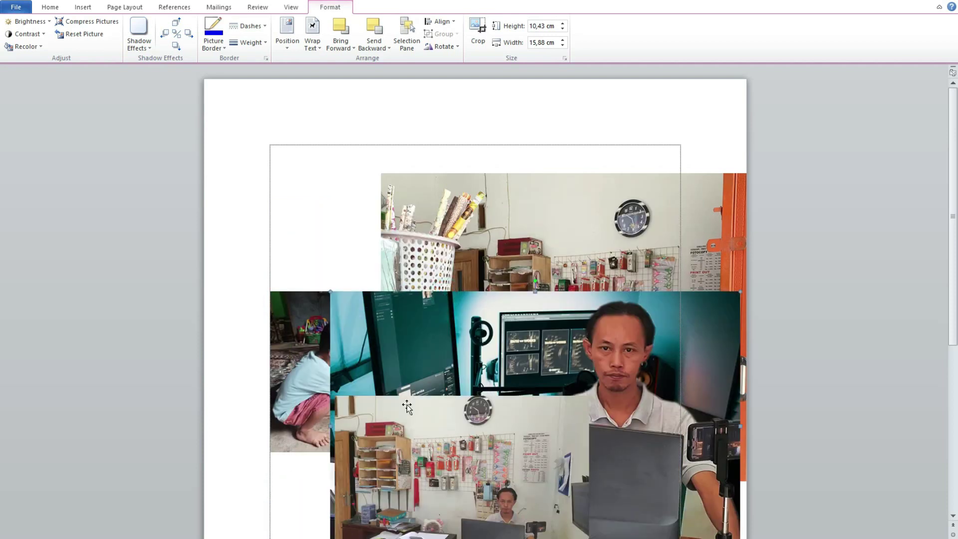
drag(324, 228, 550, 374)
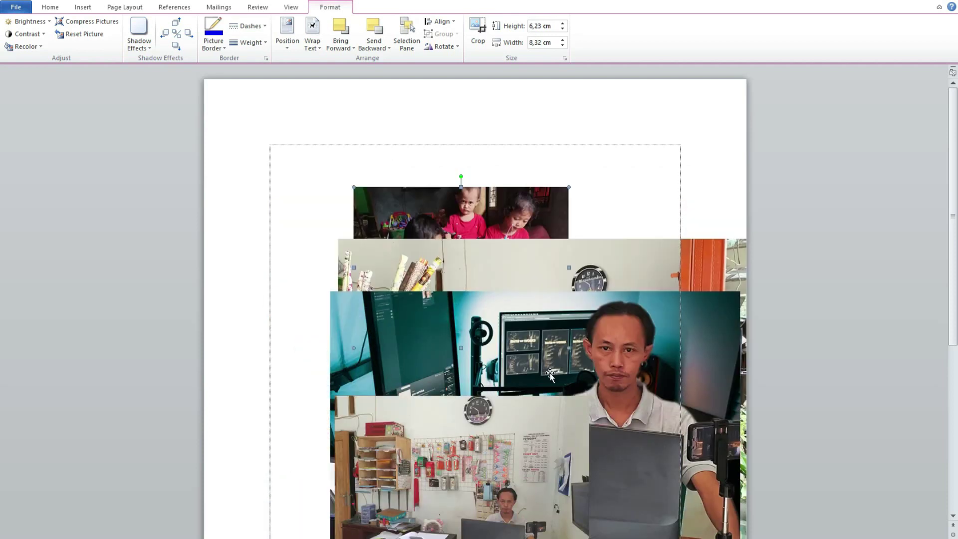
drag(305, 275, 304, 225)
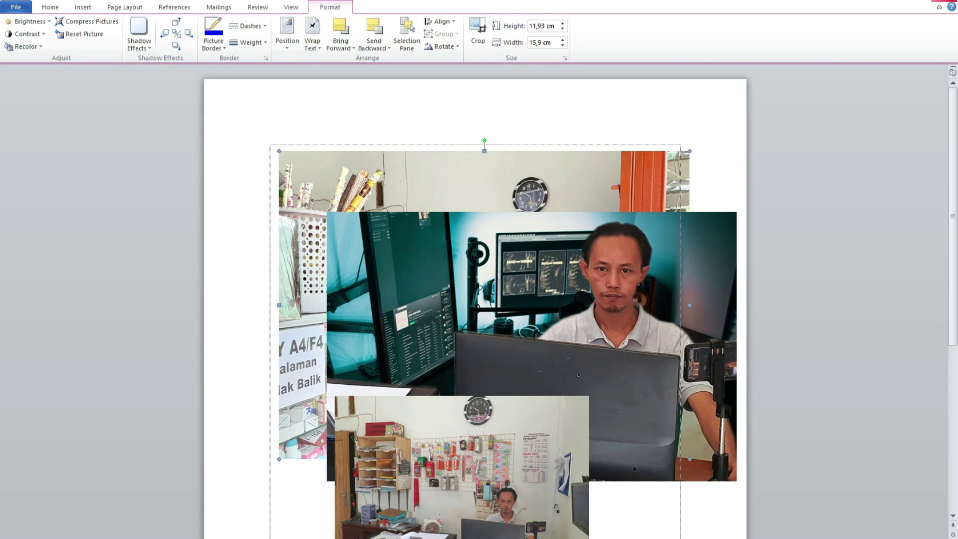
click(939, 7)
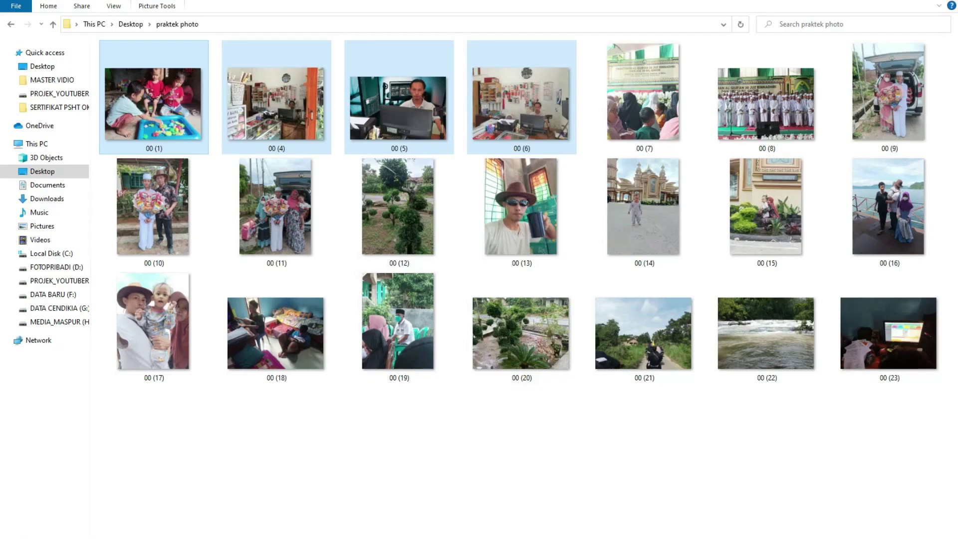
Open the Windows Start menu with the Windows key to launch a program
key(super)
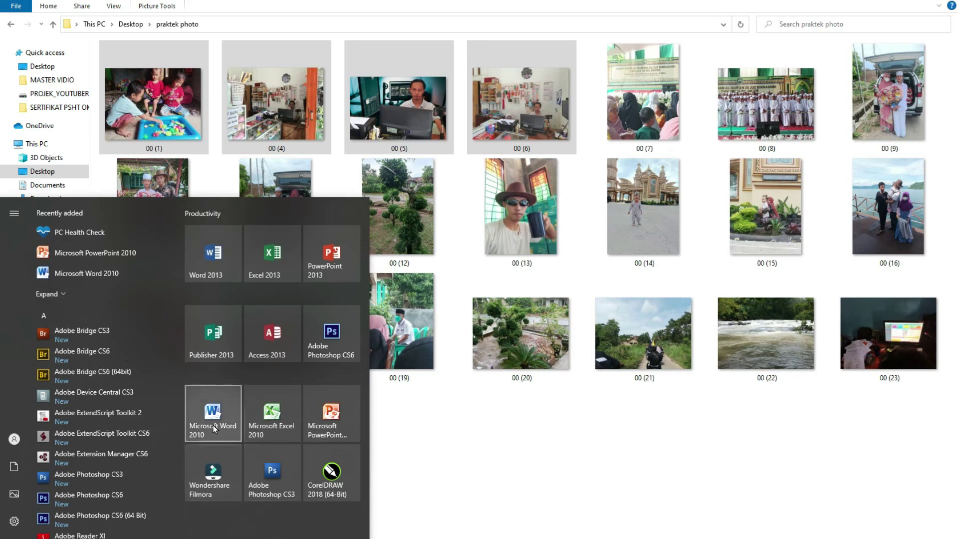
Launch Microsoft Word 2010 from the Start menu and open the File backstage view
click(215, 412)
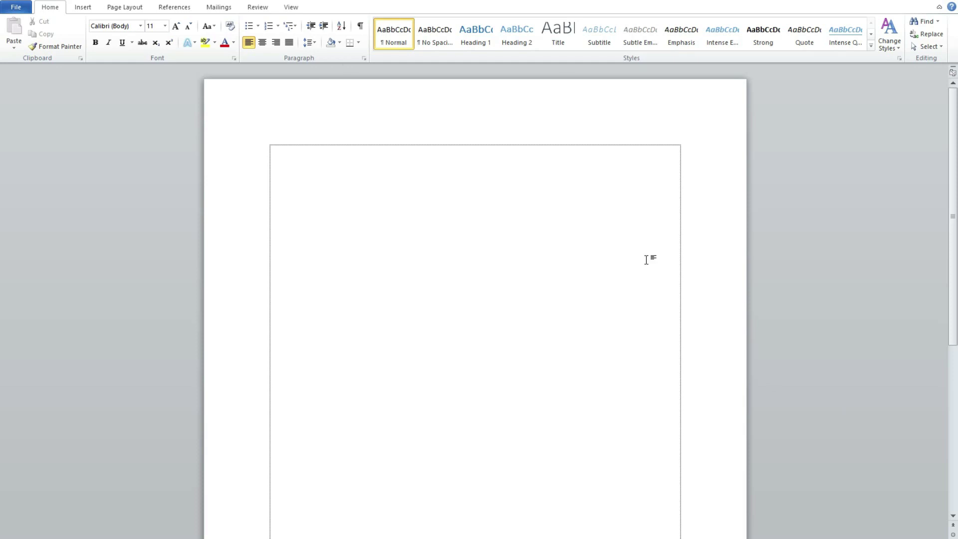
click(18, 10)
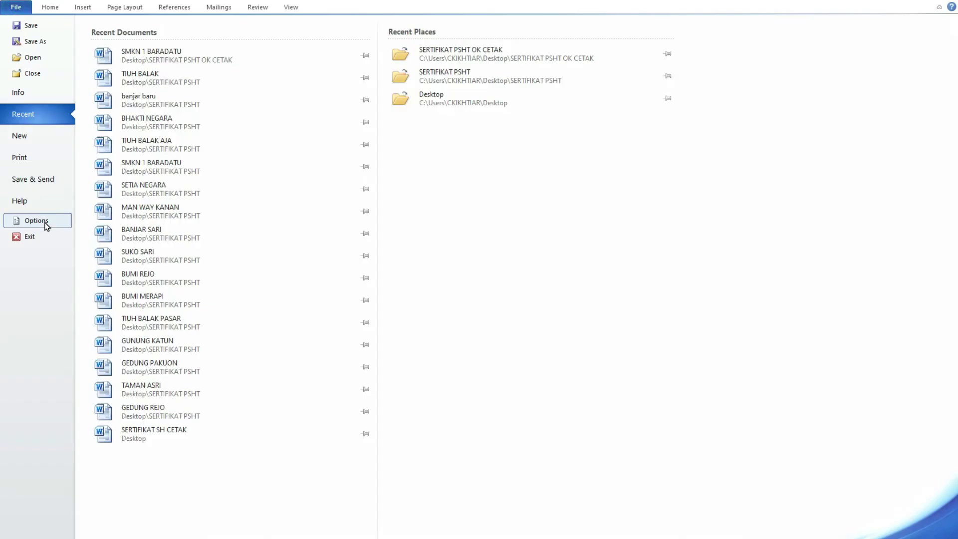
In Word Options > Advanced, set 'Insert/paste pictures as' to 'In front of text' and confirm
click(29, 221)
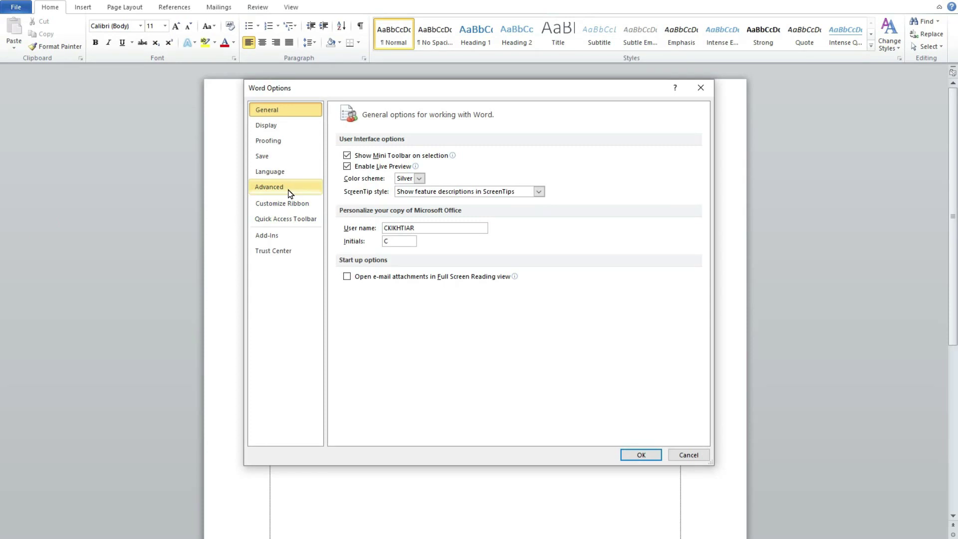
click(287, 190)
scroll(669, 251, down, 2)
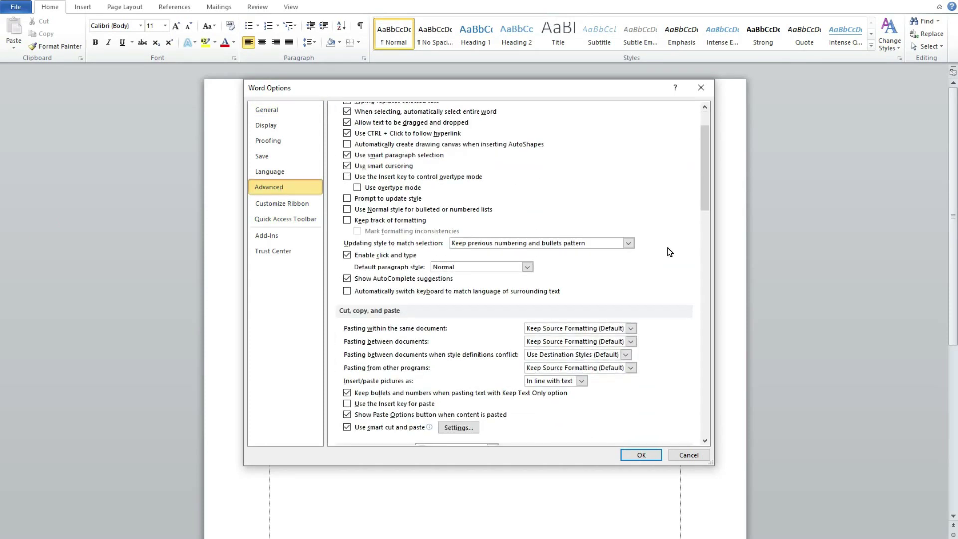
scroll(668, 252, down, 2)
scroll(669, 251, down, 1)
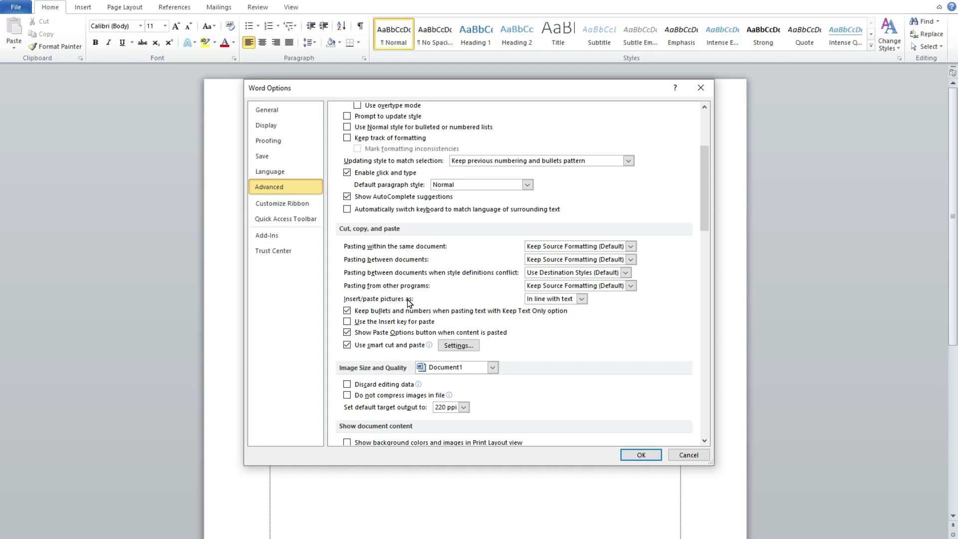
click(581, 299)
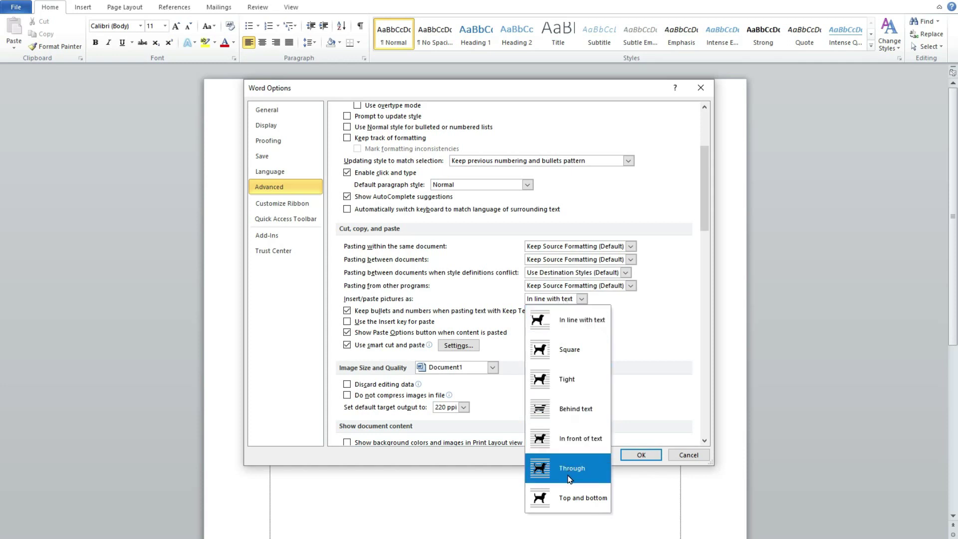
click(570, 446)
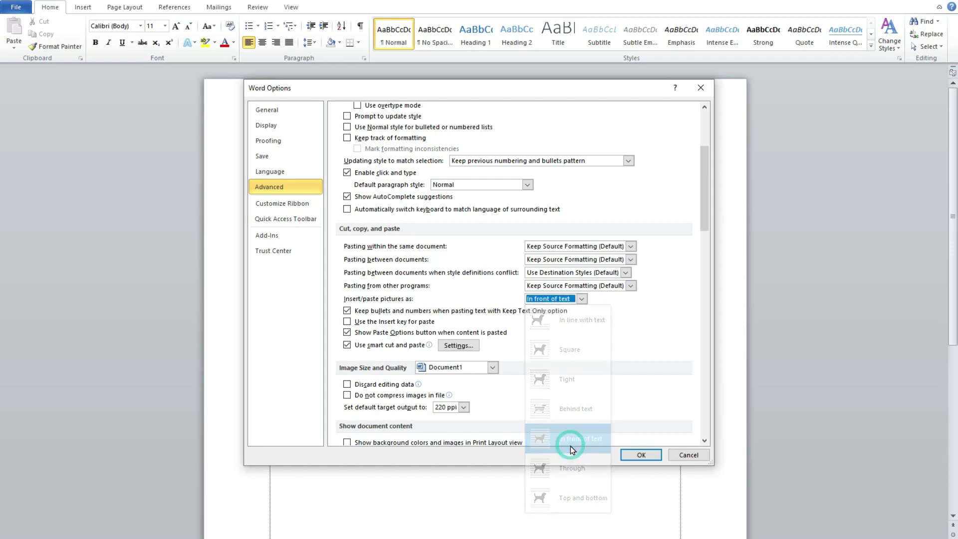
click(631, 457)
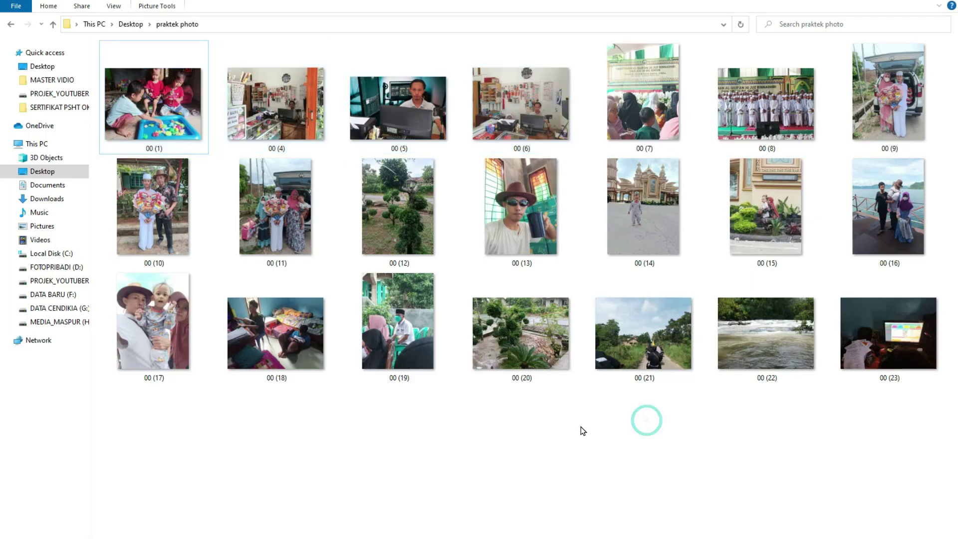
Box-select the first fifteen photos in the praktek folder and drag them toward the Word window
mouse_move(594, 445)
mouse_down()
mouse_move(139, 99)
mouse_move(279, 266)
mouse_up()
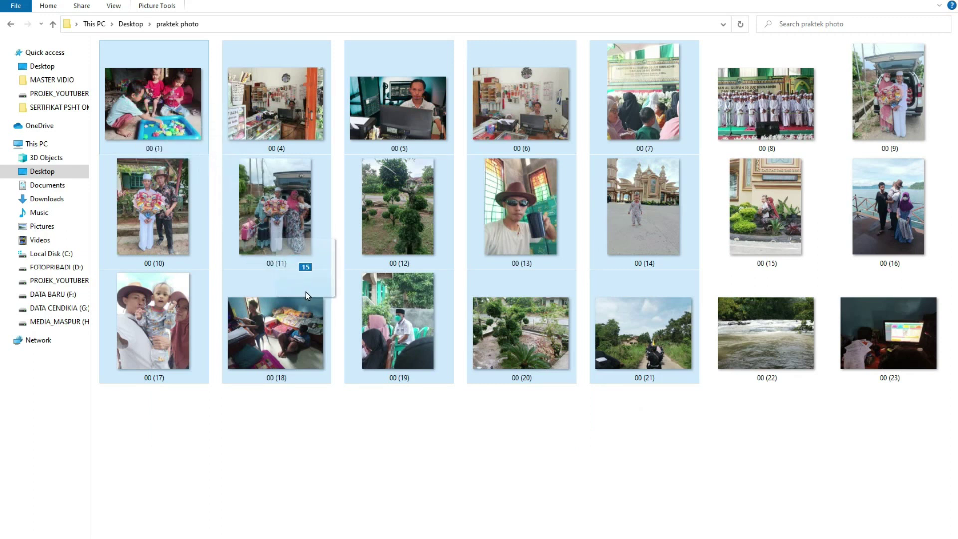
mouse_move(279, 267)
mouse_down()
mouse_move(451, 536)
mouse_move(431, 365)
mouse_up()
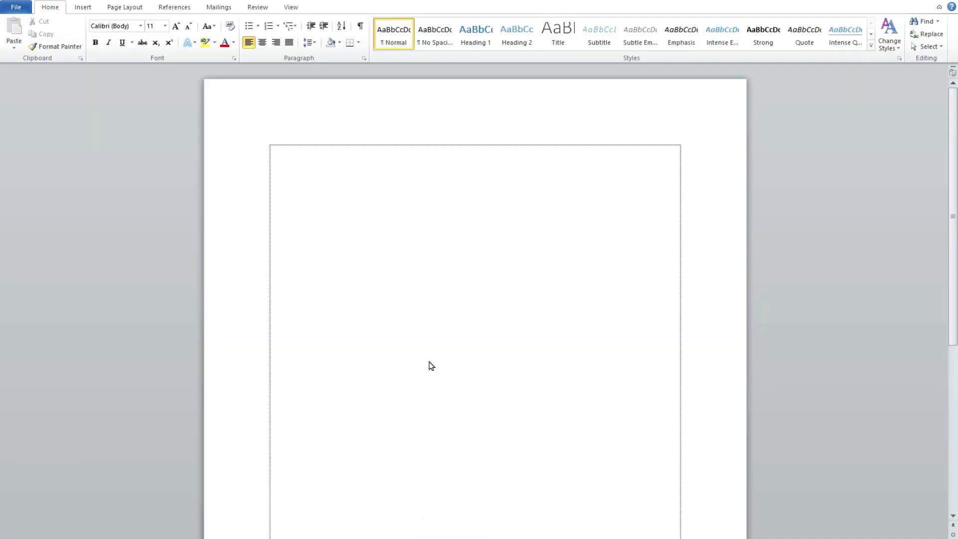
Drop the photos onto the blank page and drag the stacked road, interior and tree photos apart
drag(431, 366, 427, 351)
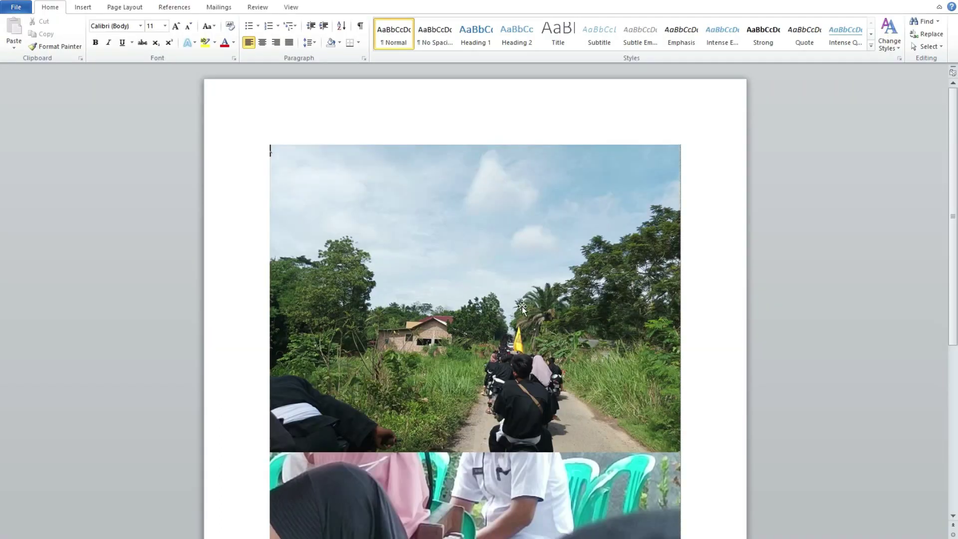
click(637, 169)
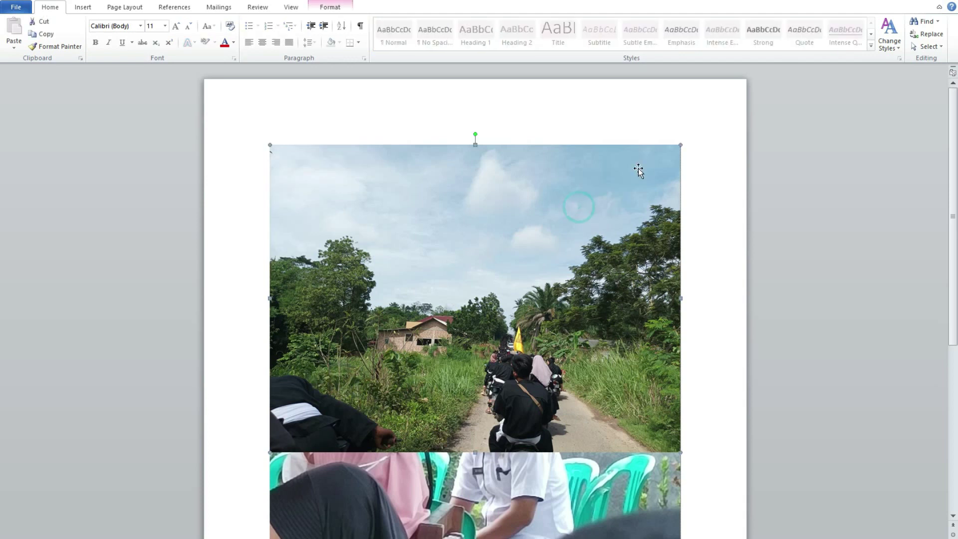
drag(630, 186, 615, 284)
drag(598, 186, 547, 317)
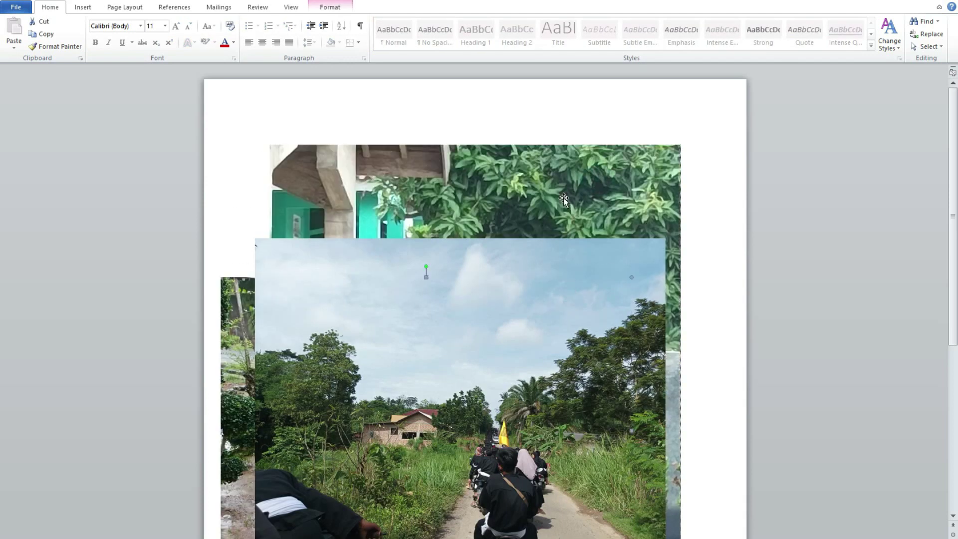
drag(557, 183, 564, 323)
click(523, 186)
drag(518, 291, 475, 288)
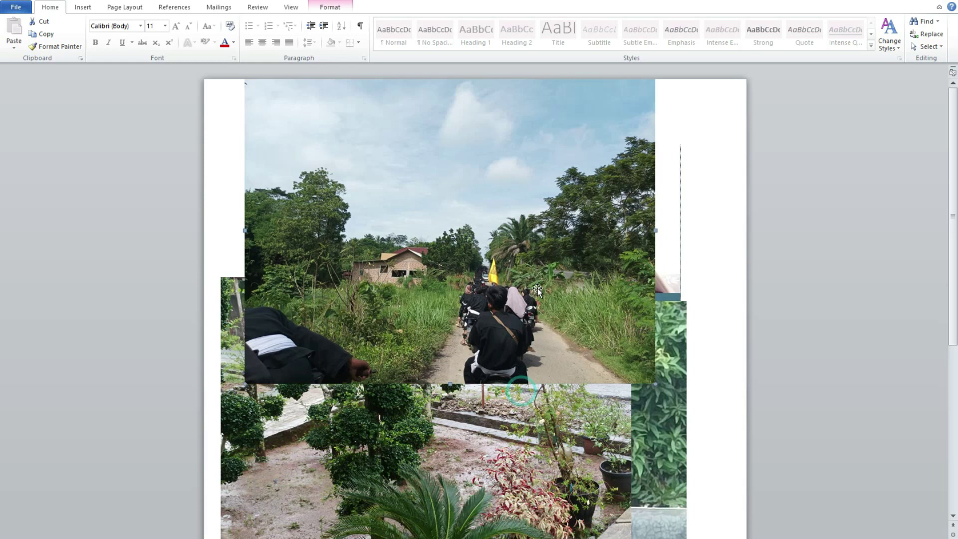
mouse_move(537, 291)
mouse_down()
mouse_move(594, 223)
mouse_move(513, 380)
mouse_move(487, 184)
mouse_move(519, 381)
mouse_up()
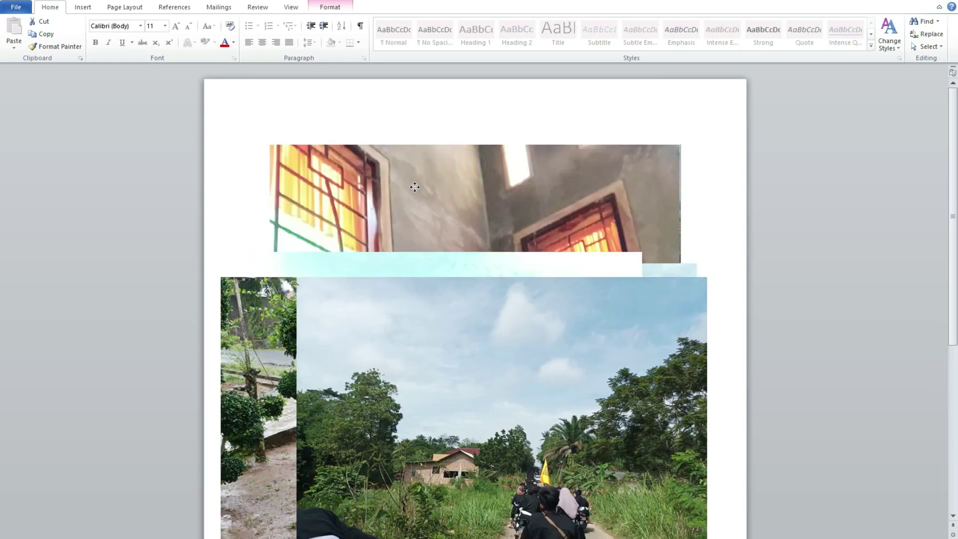
drag(417, 184, 427, 266)
drag(441, 177, 462, 310)
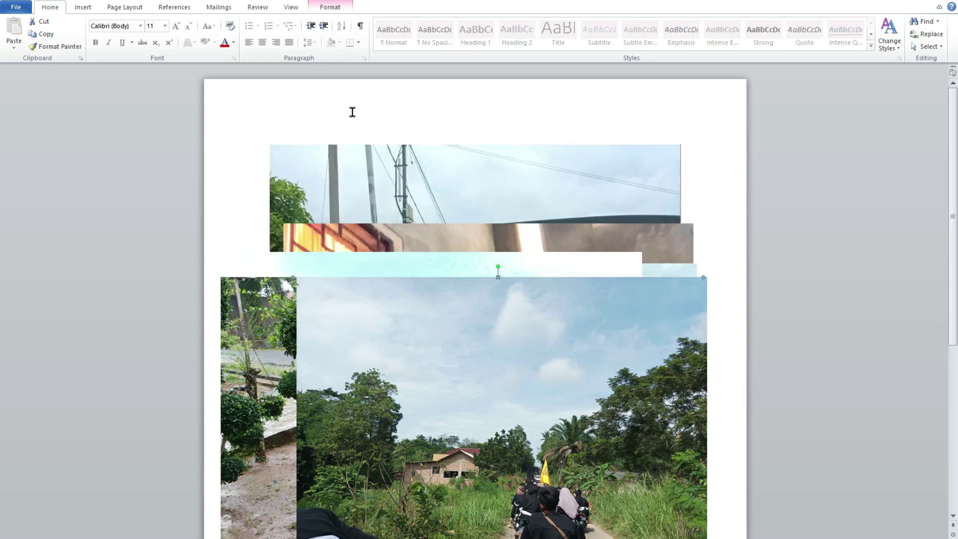
Set the road photo's text wrapping to In Front of Text
click(337, 11)
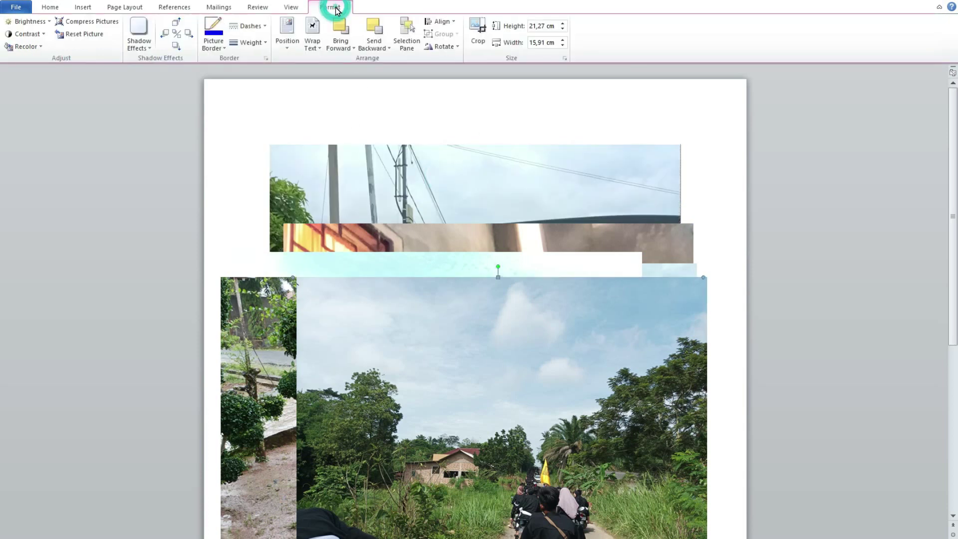
click(313, 48)
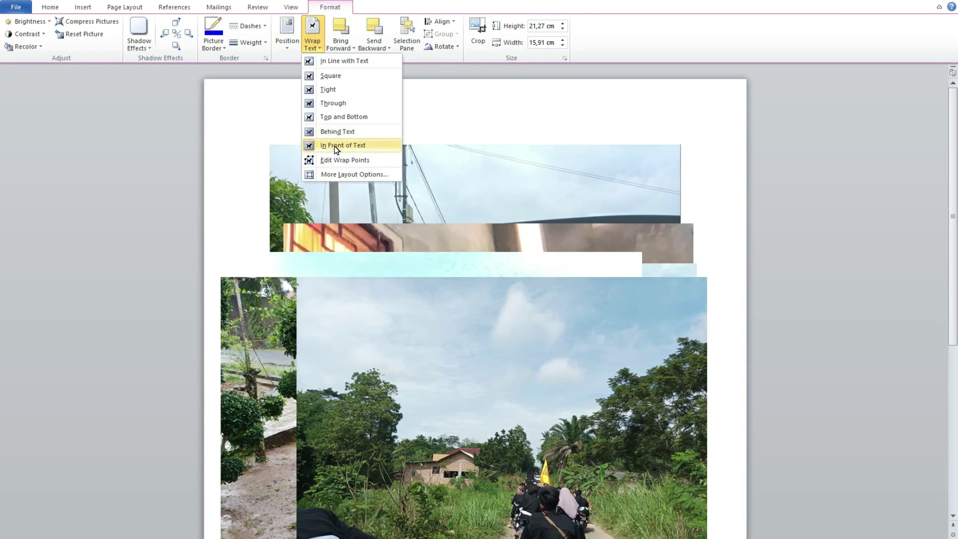
click(334, 146)
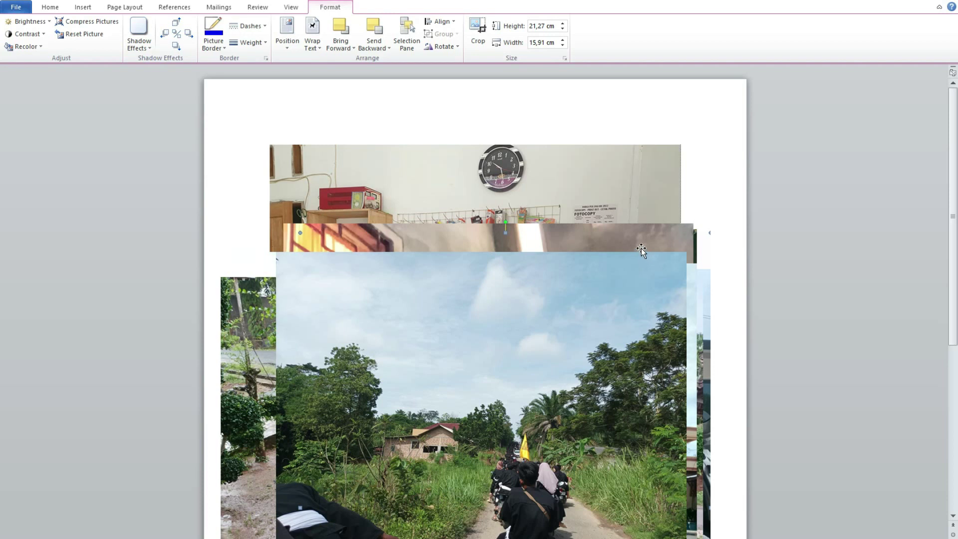
Move the clock photo down, then drag the building-and-leaves photo up to the page top
click(518, 170)
drag(523, 228, 524, 221)
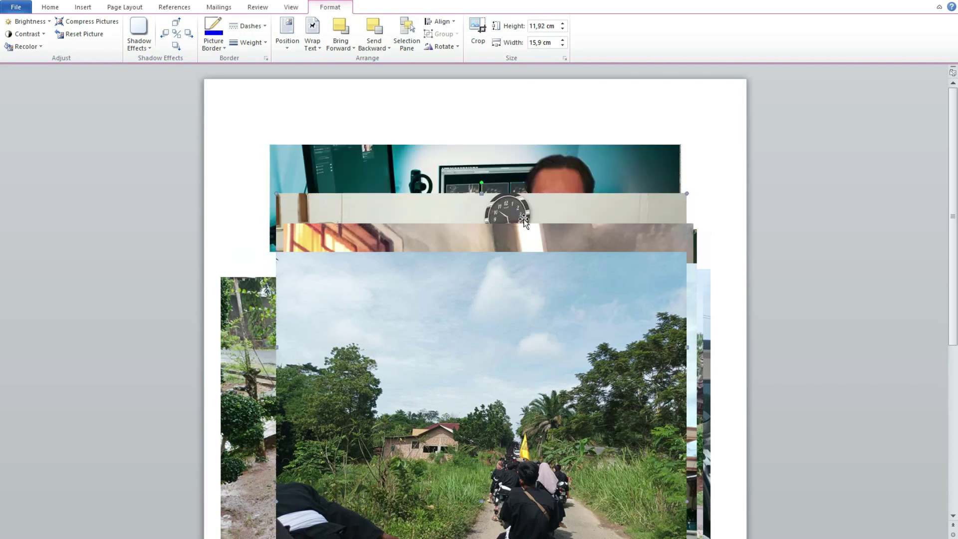
mouse_move(478, 153)
mouse_down()
mouse_move(504, 302)
mouse_move(472, 210)
mouse_up()
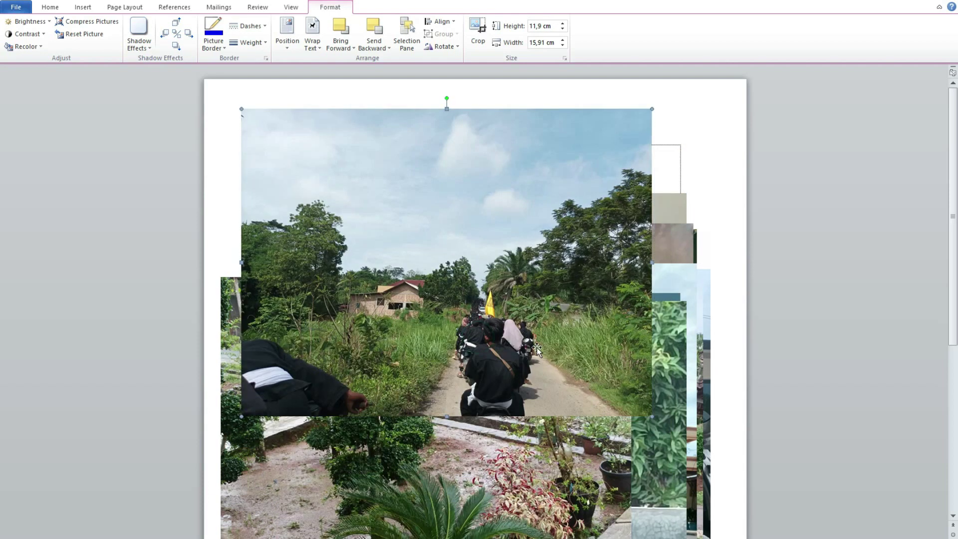
click(669, 391)
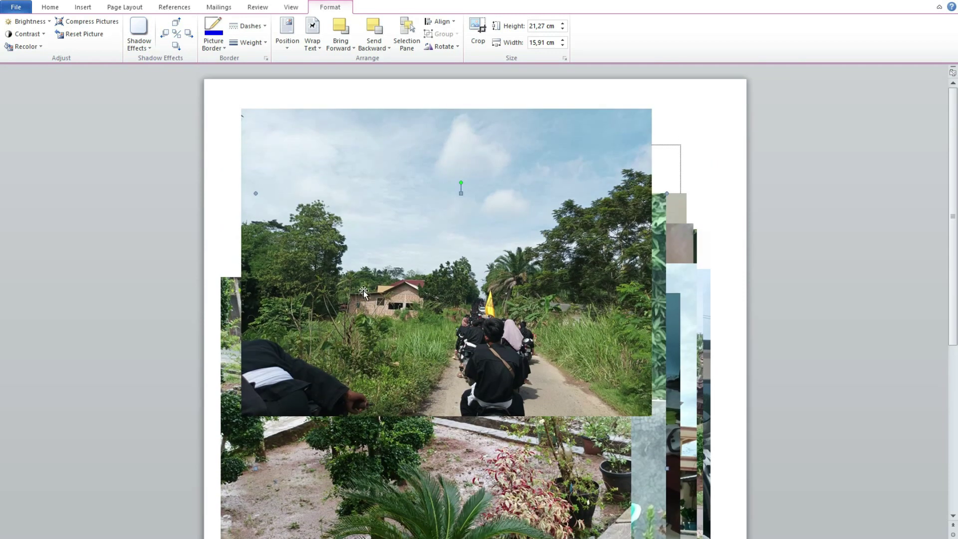
drag(363, 290, 410, 213)
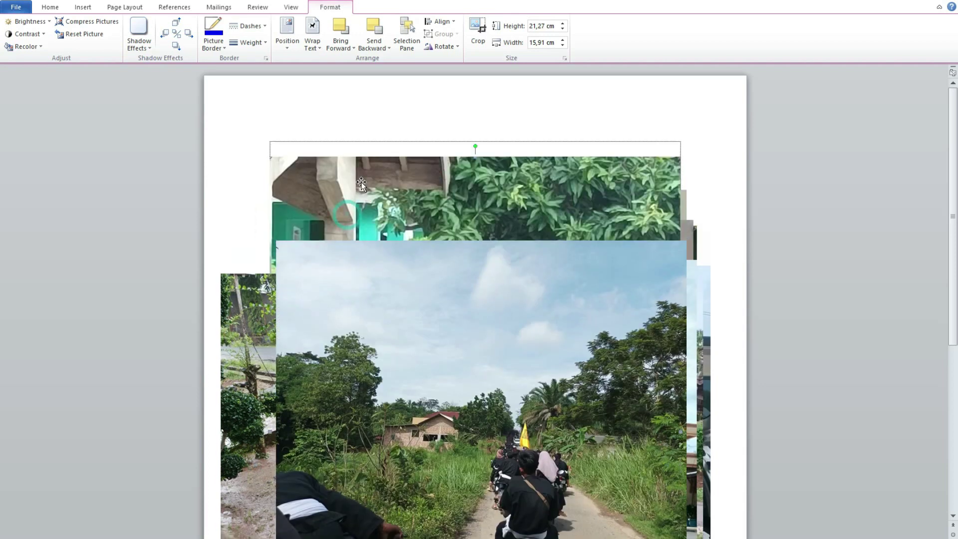
scroll(487, 309, down, 5)
scroll(487, 309, down, 1)
scroll(486, 311, up, 3)
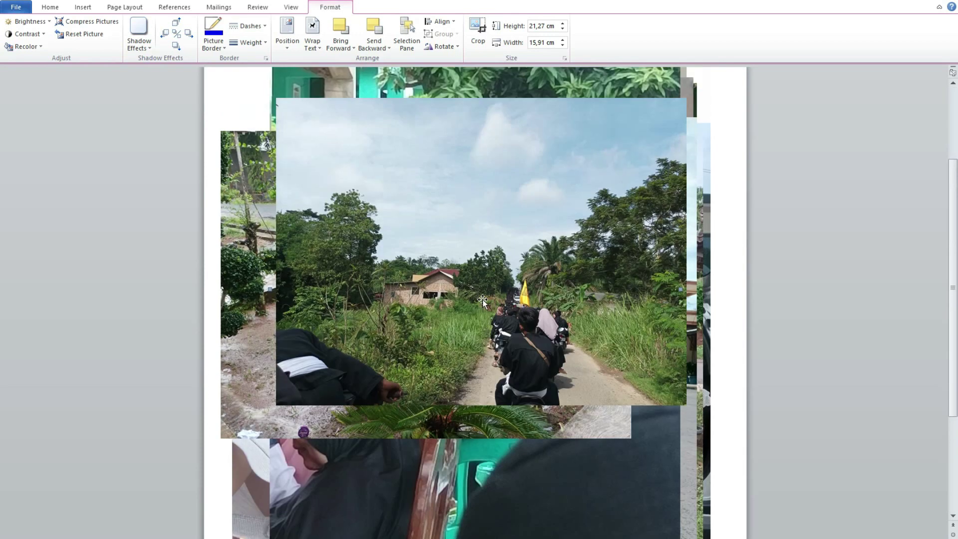
scroll(483, 301, up, 3)
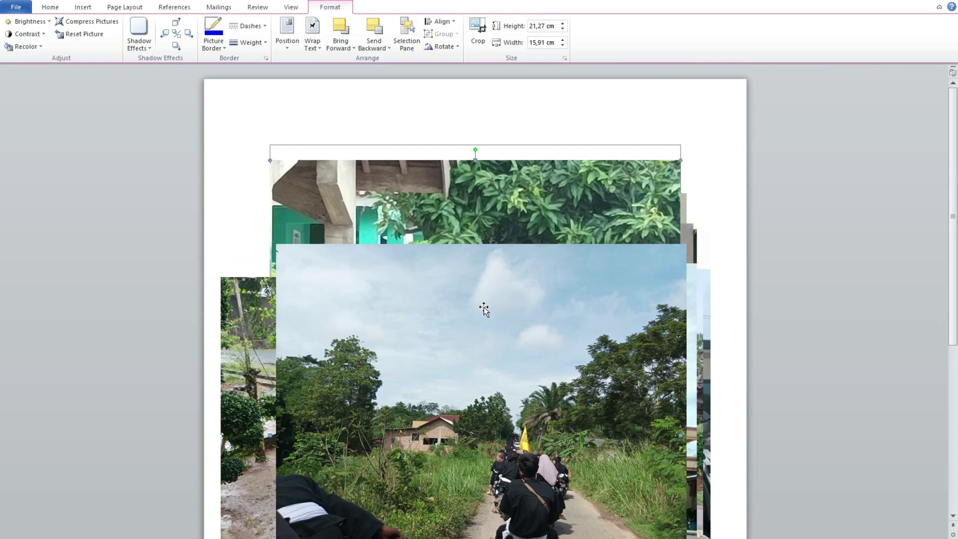
mouse_move(483, 310)
mouse_down()
mouse_move(430, 180)
mouse_move(411, 176)
mouse_up()
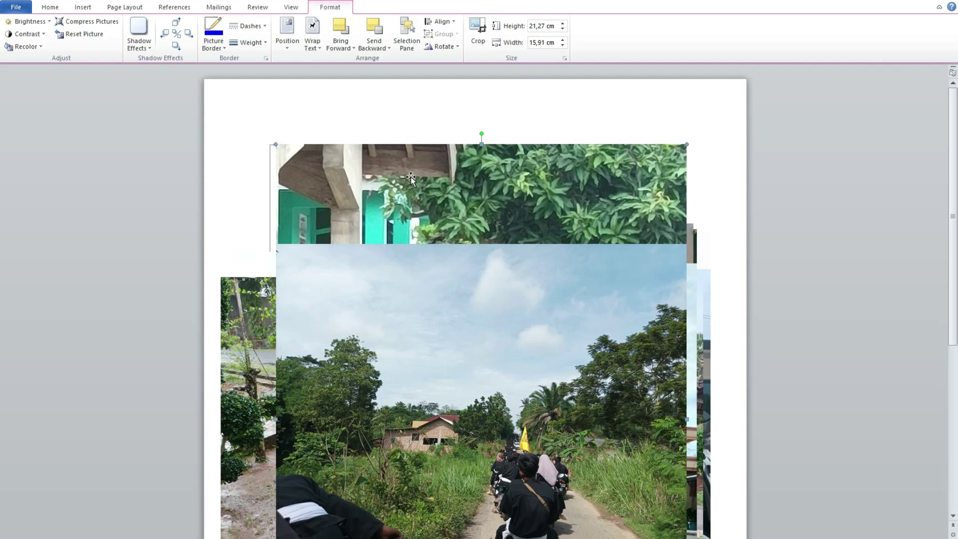
Undo the last two photo changes and move the leaves photo up toward the page top
click(476, 338)
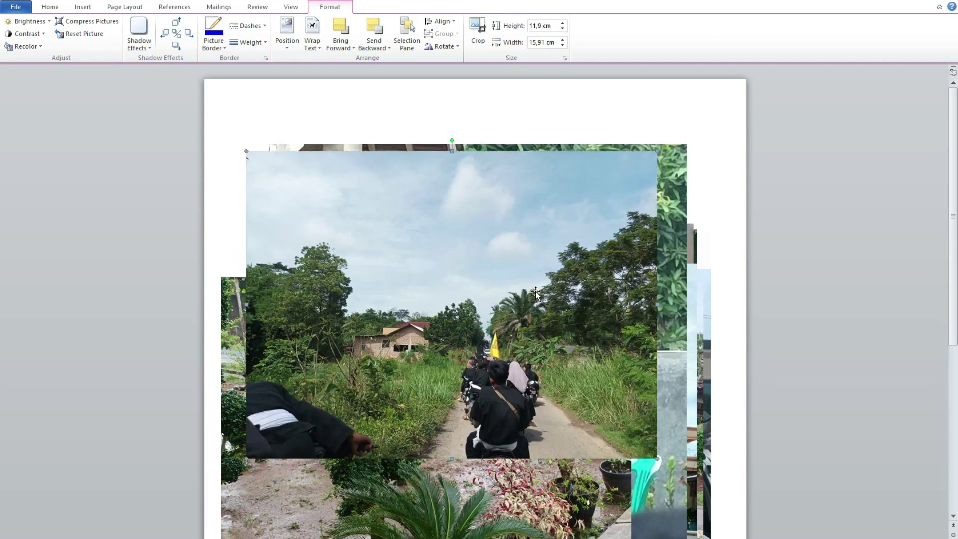
key(ctrl+z)
key(ctrl+z)
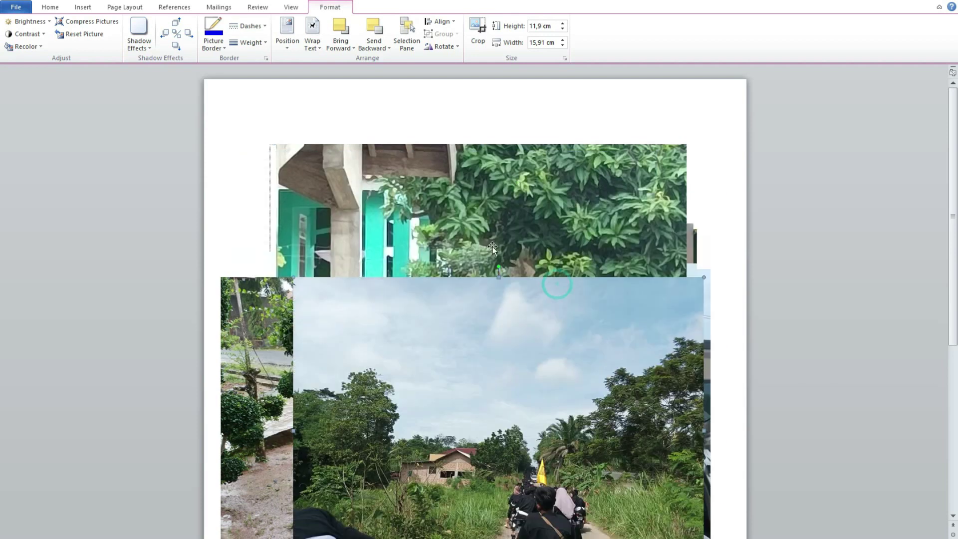
key(ctrl+z)
key(ctrl+z)
drag(479, 227, 470, 182)
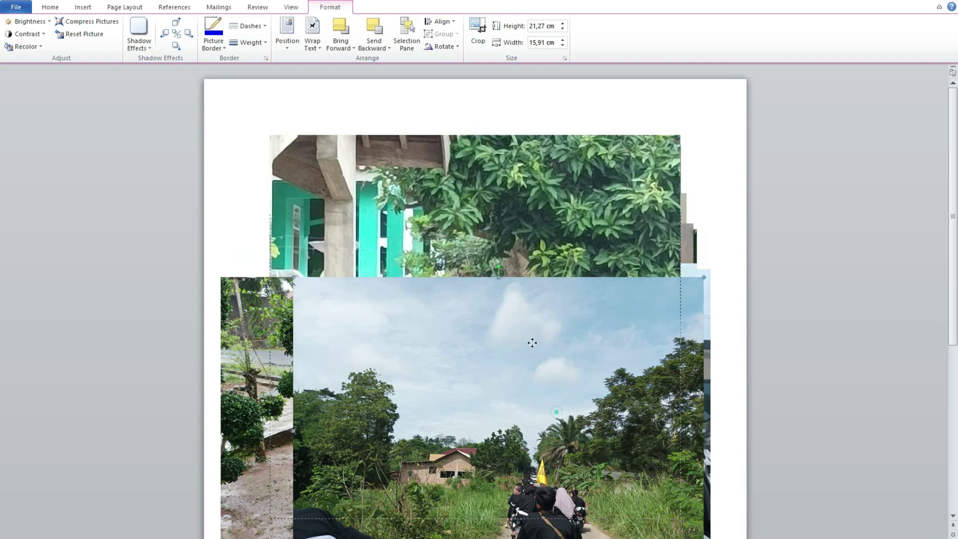
Drag the road photo down and right so it overlaps the leaves photo's lower half
click(518, 309)
drag(519, 309, 479, 253)
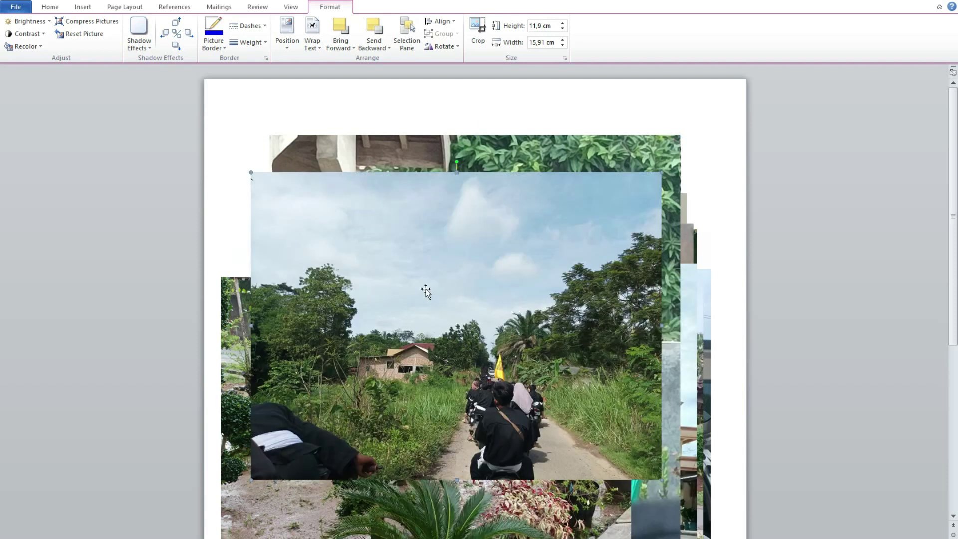
scroll(487, 372, down, 3)
scroll(487, 379, up, 3)
mouse_move(489, 287)
mouse_down()
mouse_move(552, 375)
mouse_move(566, 418)
mouse_up()
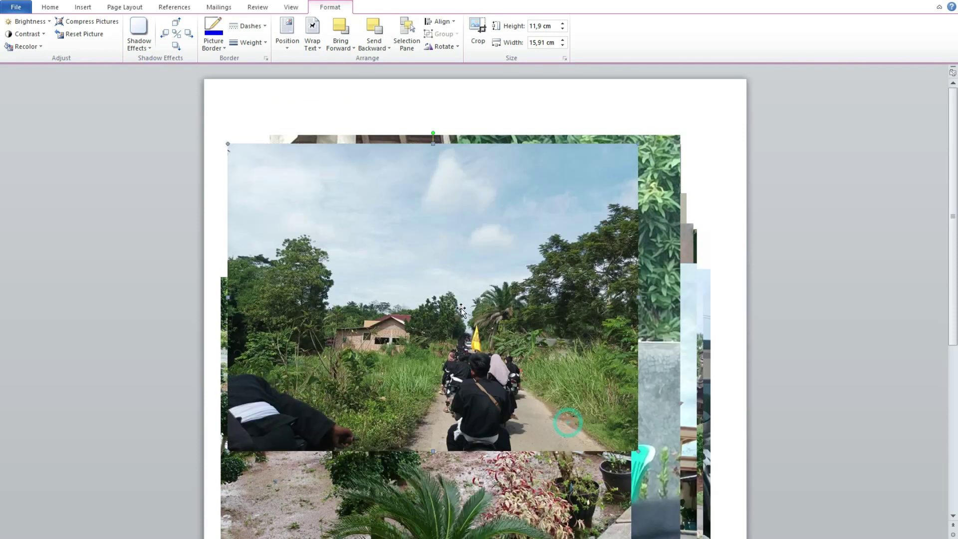
scroll(479, 304, down, 3)
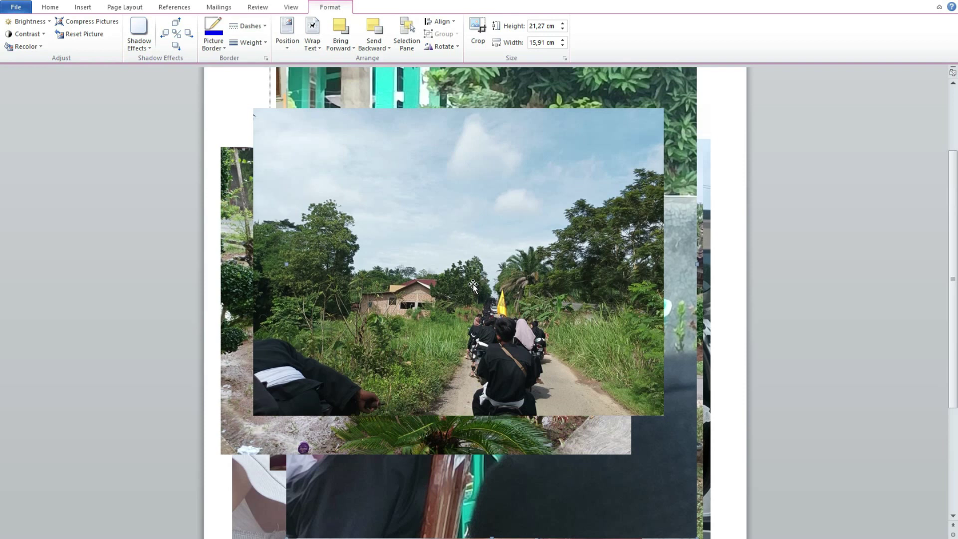
scroll(473, 285, up, 2)
scroll(507, 278, up, 1)
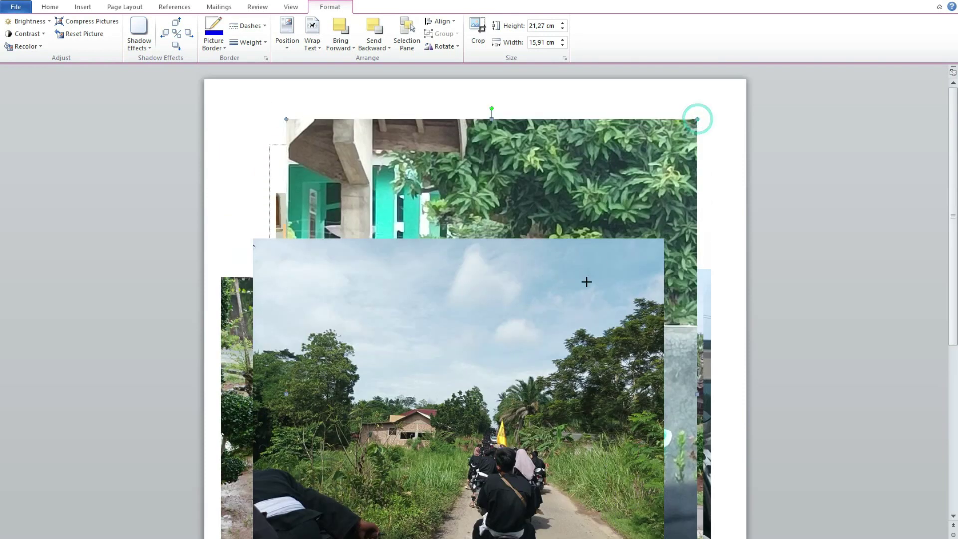
Undo the recent moves so the road photo is back to 7,6 × 10,17 cm over the garden photo
drag(490, 384, 497, 283)
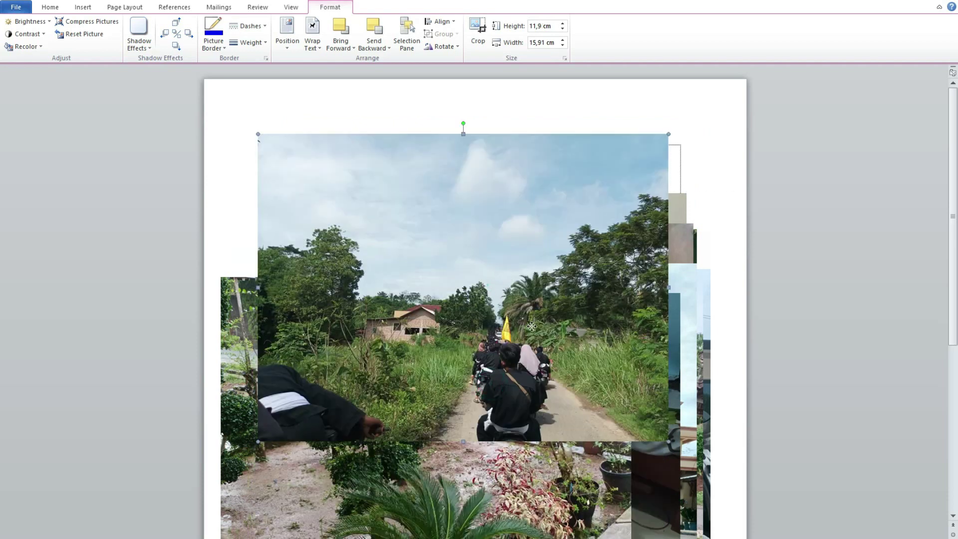
key(ctrl+z)
key(ctrl+z)
key(ctrl+y)
key(ctrl+y)
key(ctrl+z)
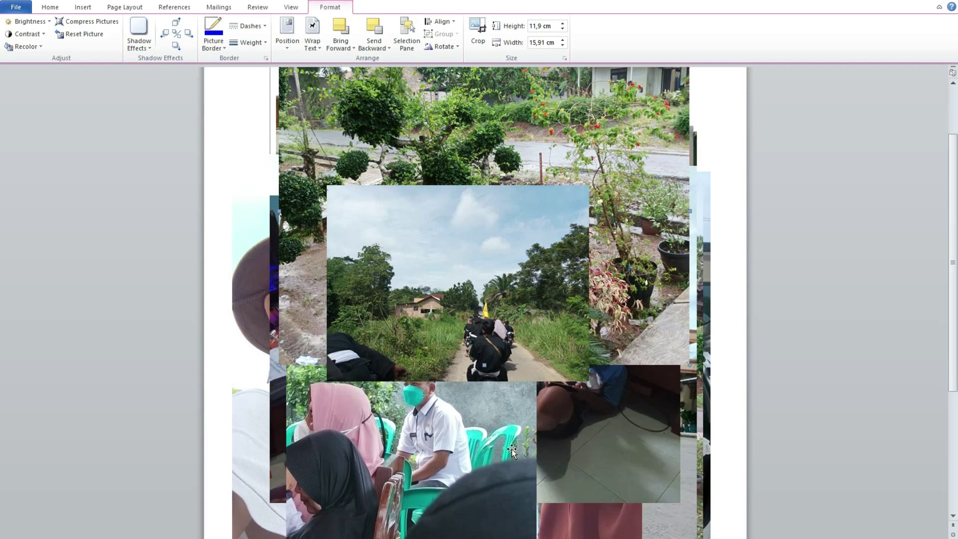
key(ctrl+z)
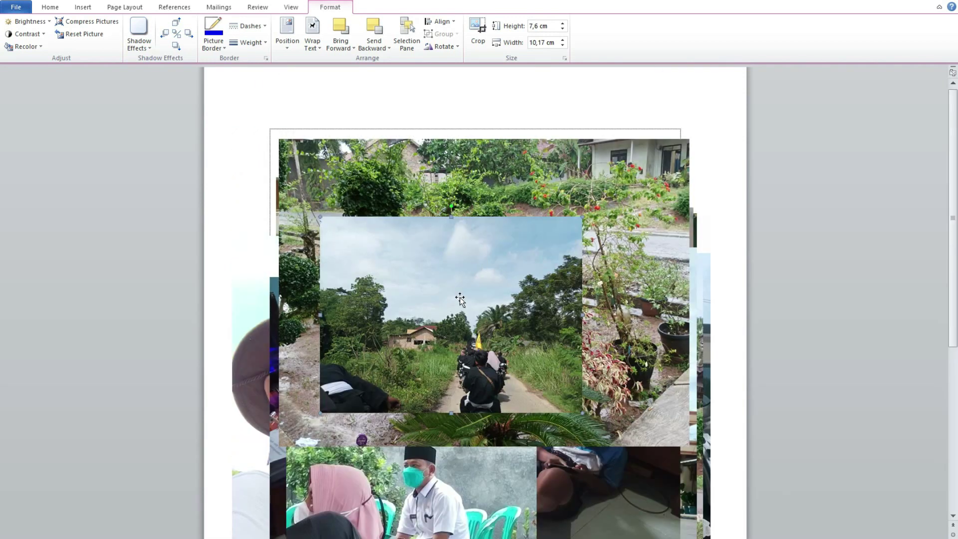
key(ctrl+z)
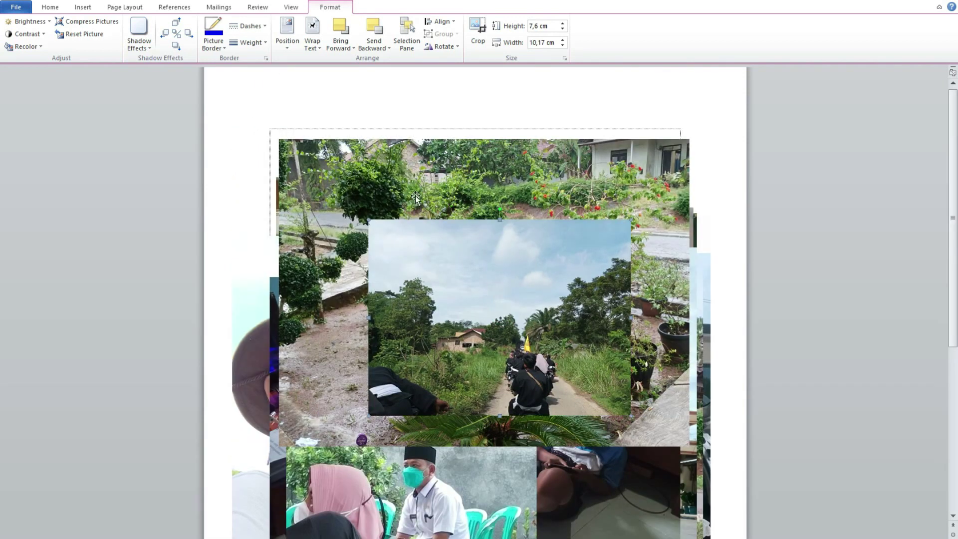
key(ctrl+z)
scroll(469, 349, down, 2)
scroll(469, 329, up, 2)
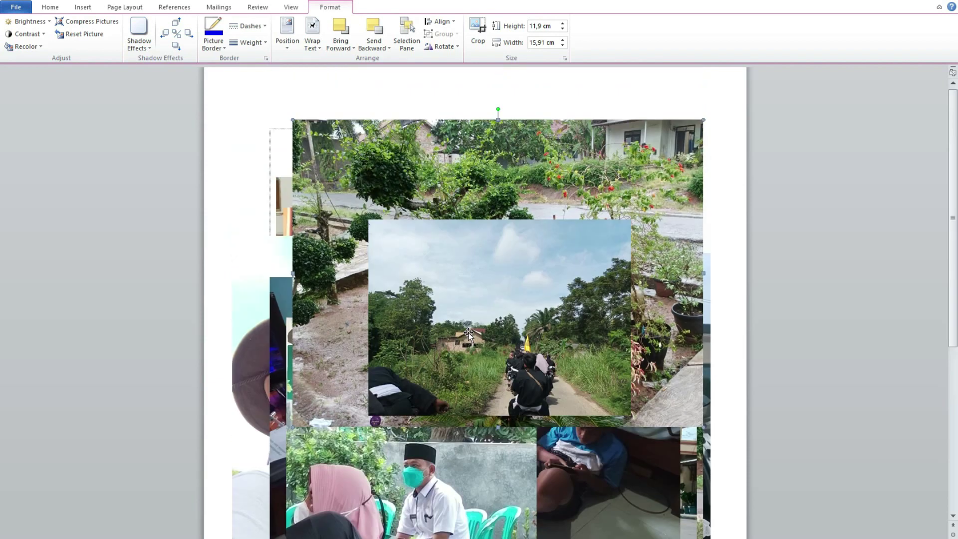
scroll(493, 384, up, 1)
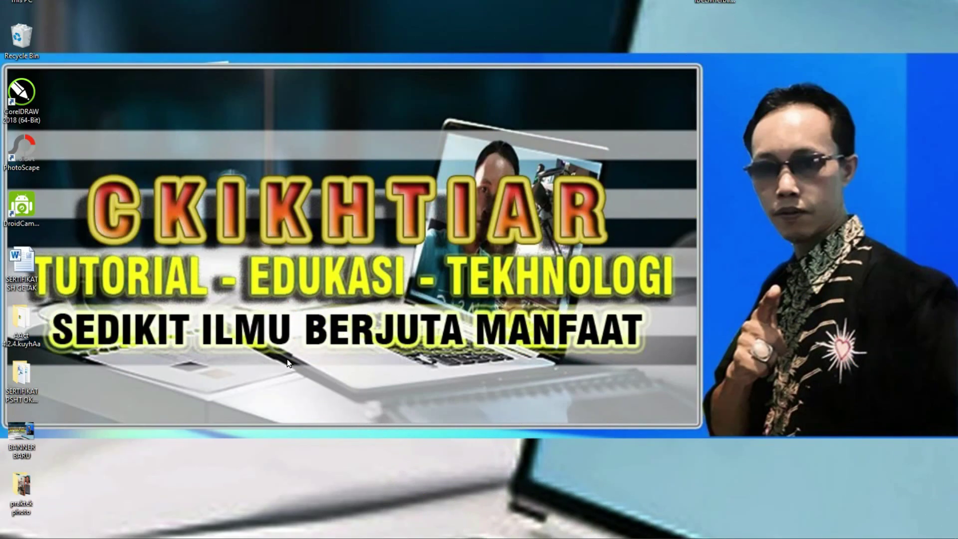
Open the Windows Start menu to show the installed apps, including Microsoft Word 2010
click(14, 519)
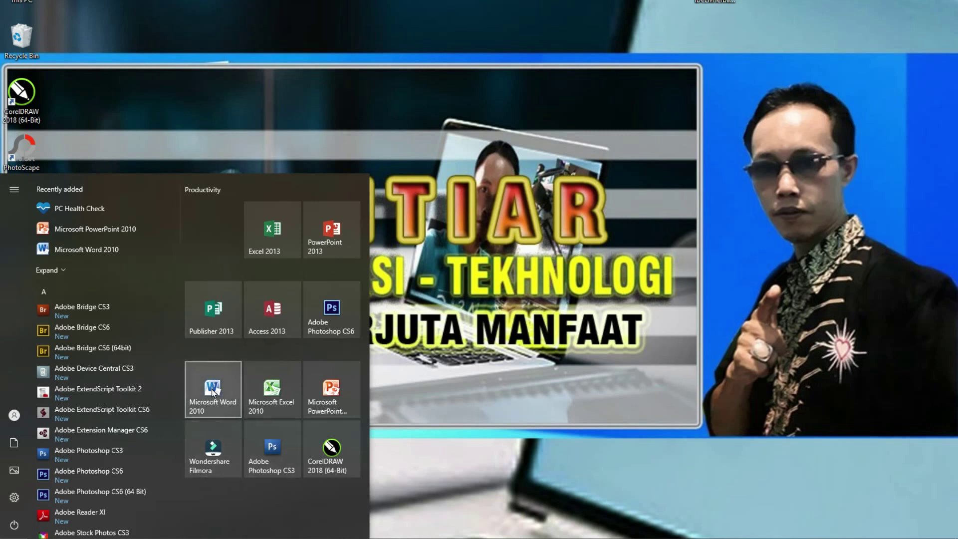
Launch Microsoft Word 2010 from the Start menu to get a fresh blank document
click(213, 392)
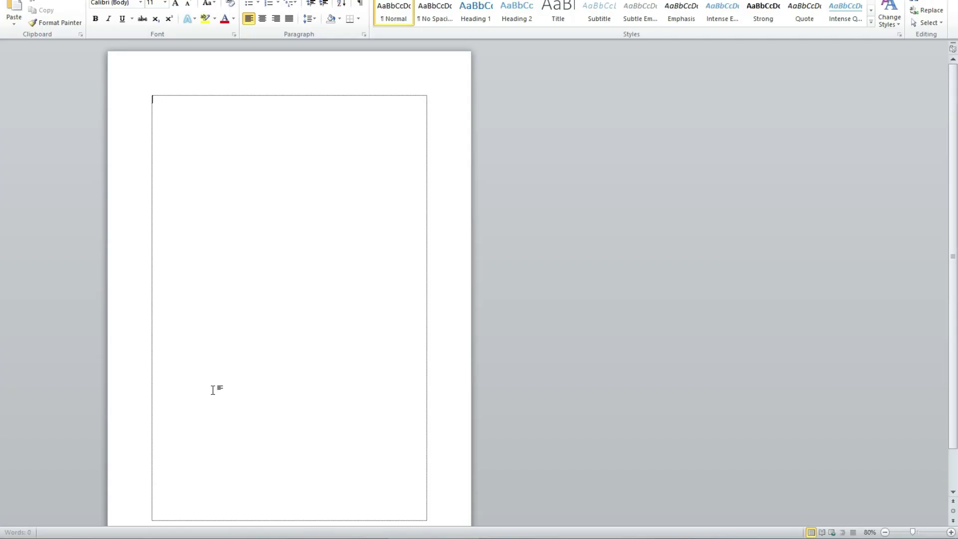
scroll(266, 311, down, 3)
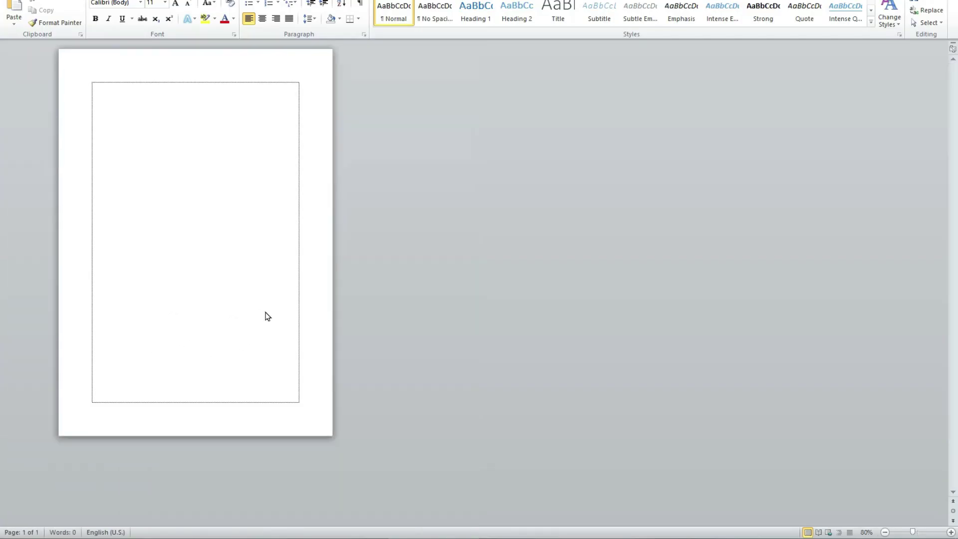
scroll(190, 314, up, 2)
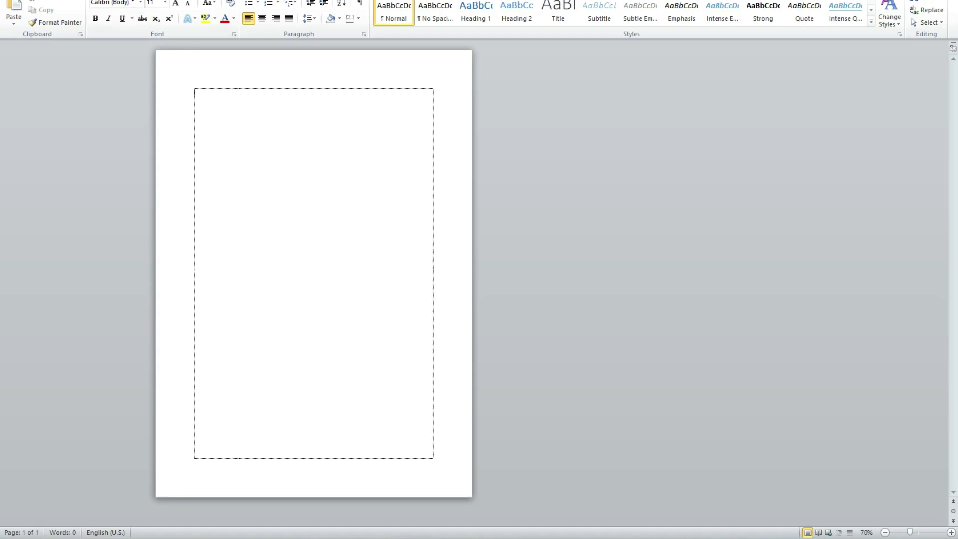
Set the paper size to Envelope C6 (114 x 162 mm), then recheck the size list
scroll(154, 35, down, 2)
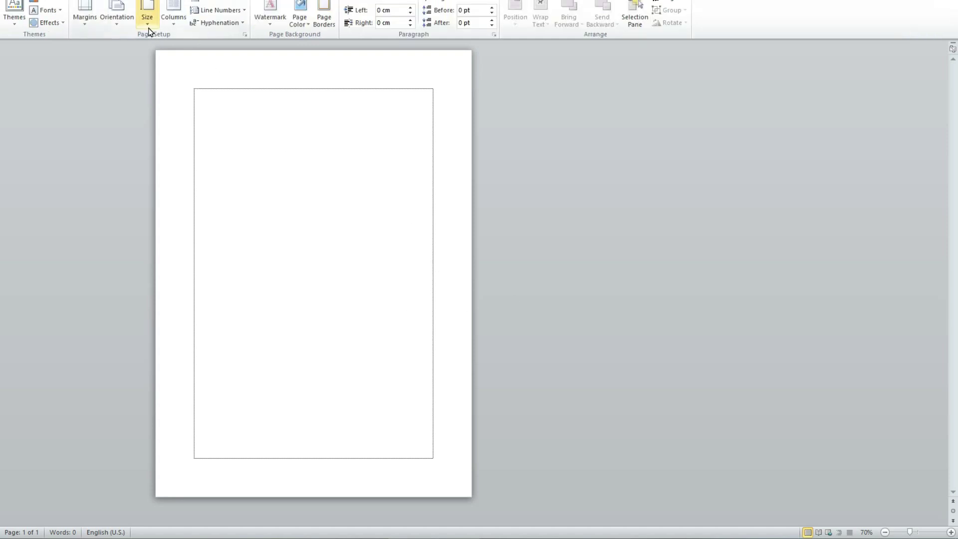
click(147, 20)
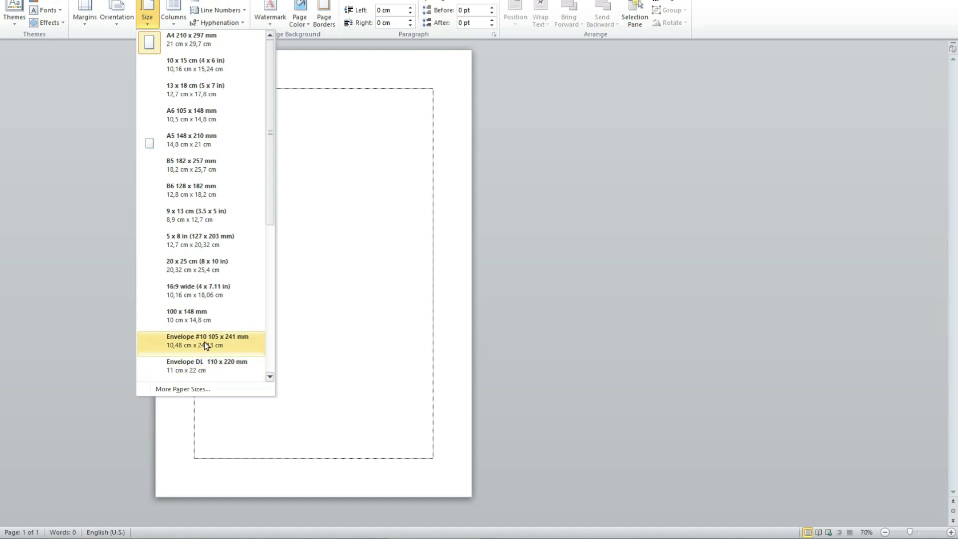
scroll(224, 344, down, 6)
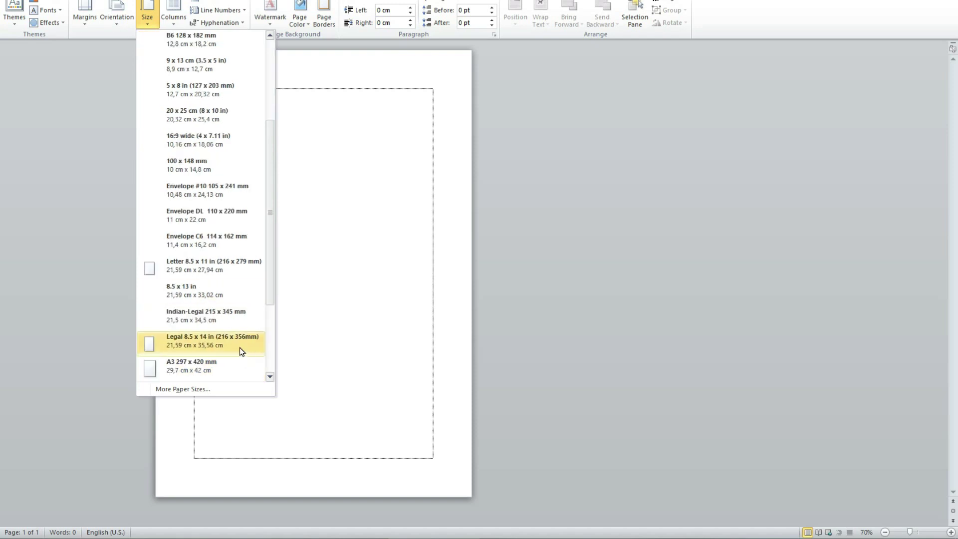
scroll(209, 310, up, 1)
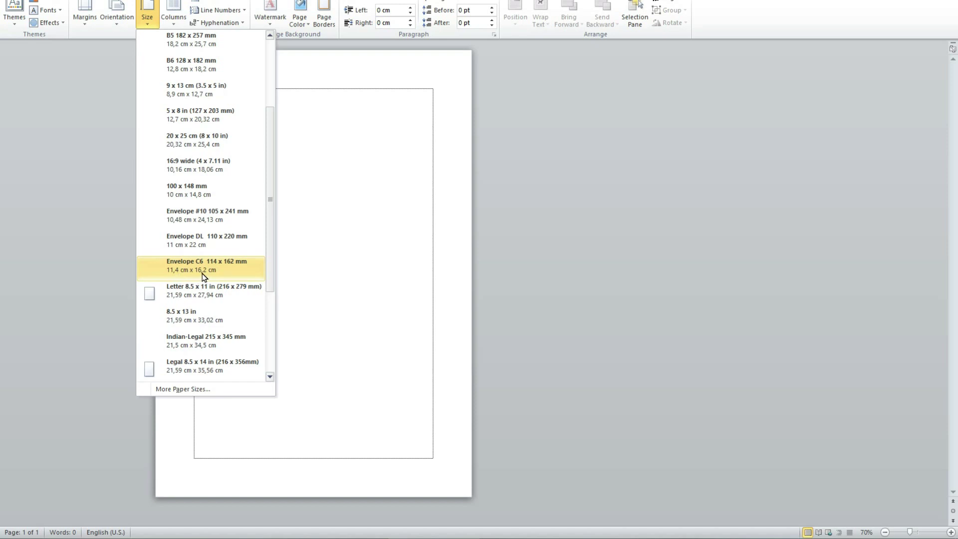
click(203, 277)
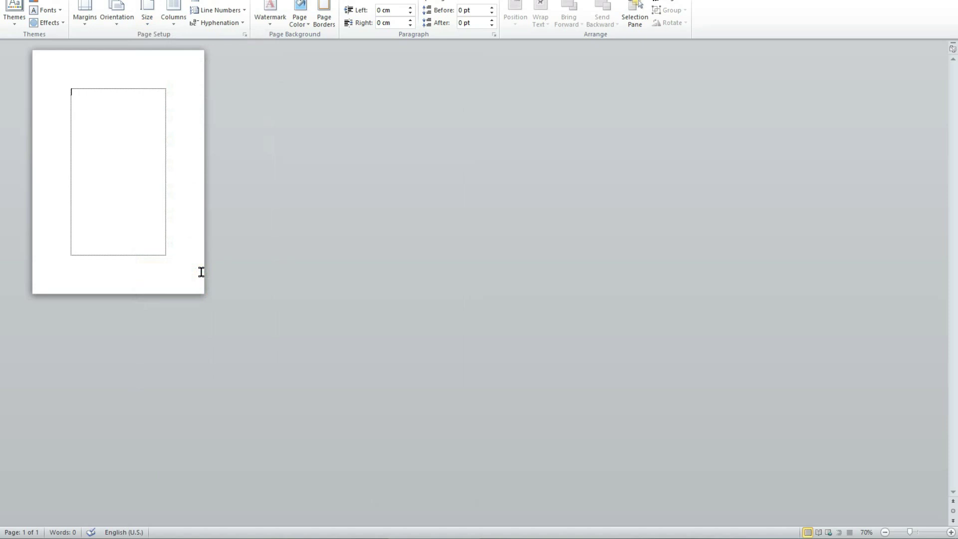
scroll(133, 249, up, 3)
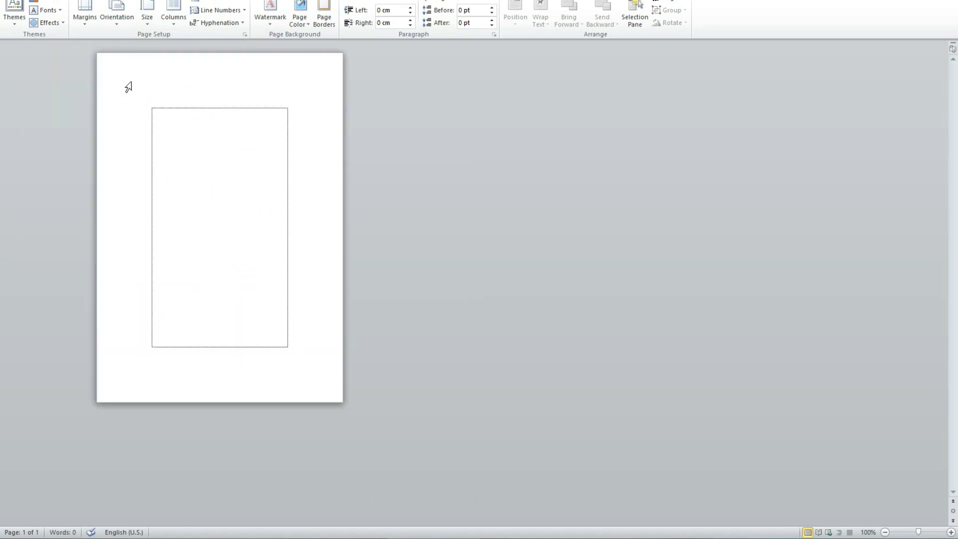
click(144, 28)
scroll(198, 274, down, 3)
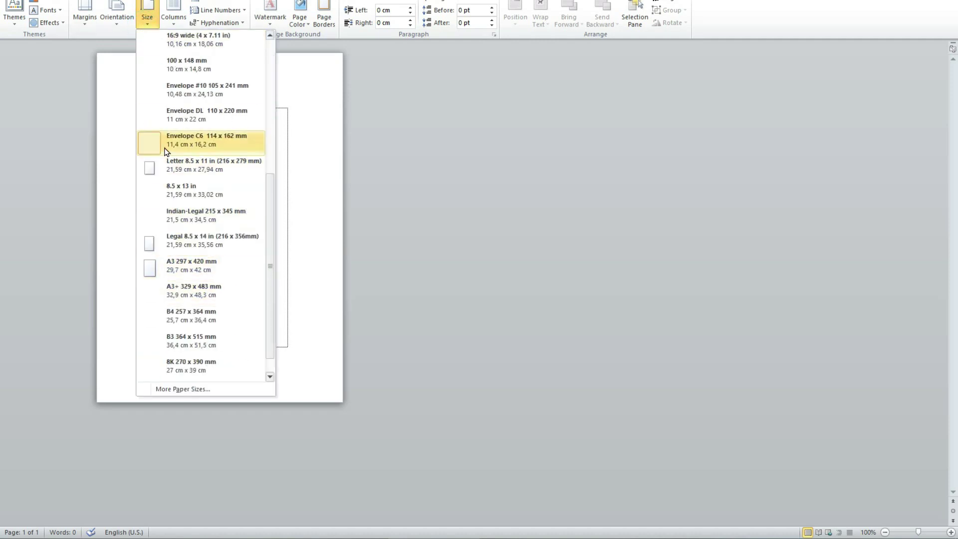
click(309, 163)
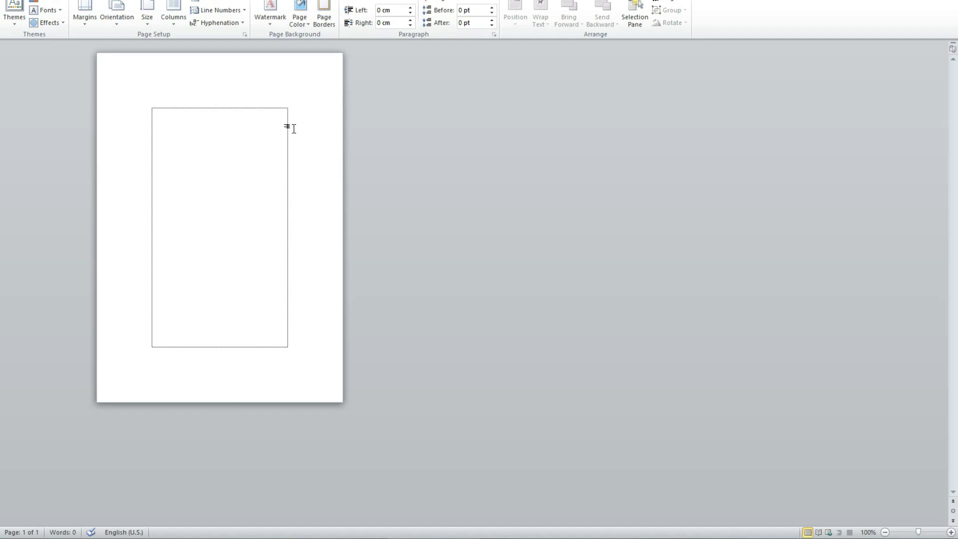
Set top, bottom, left and right margins to 1,5 cm, ignoring the printable-area warning
click(245, 35)
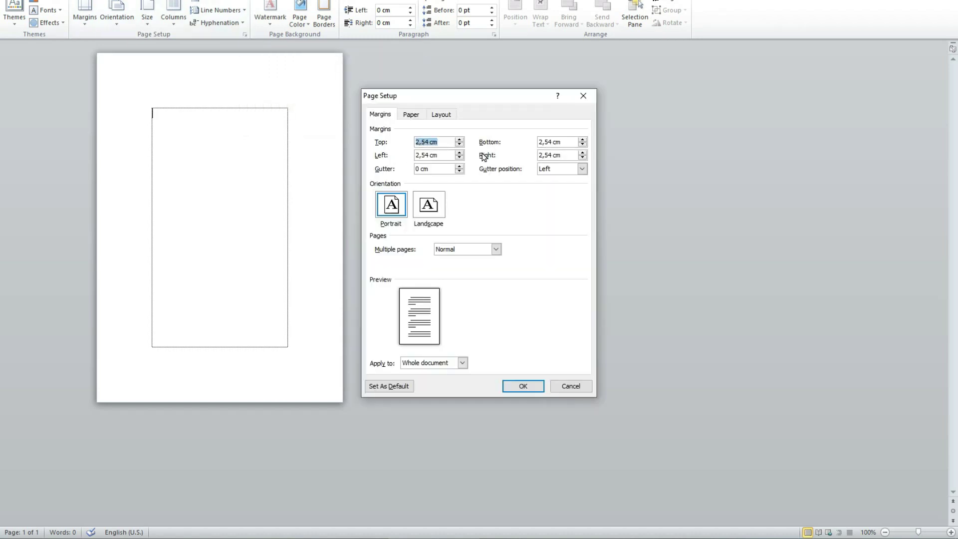
text(1)
key(Tab)
text(1,5)
key(Tab)
text(1,5)
key(Tab)
text(1,5)
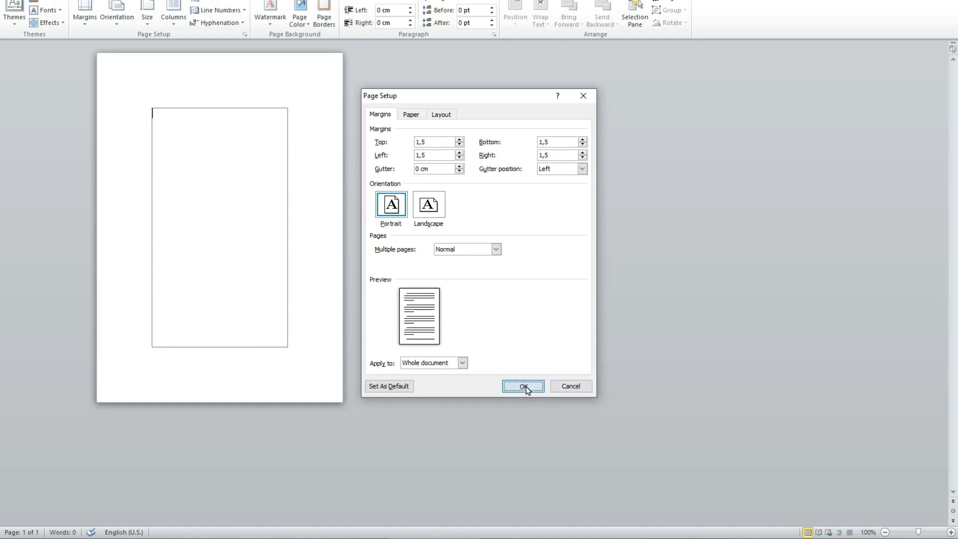
click(526, 386)
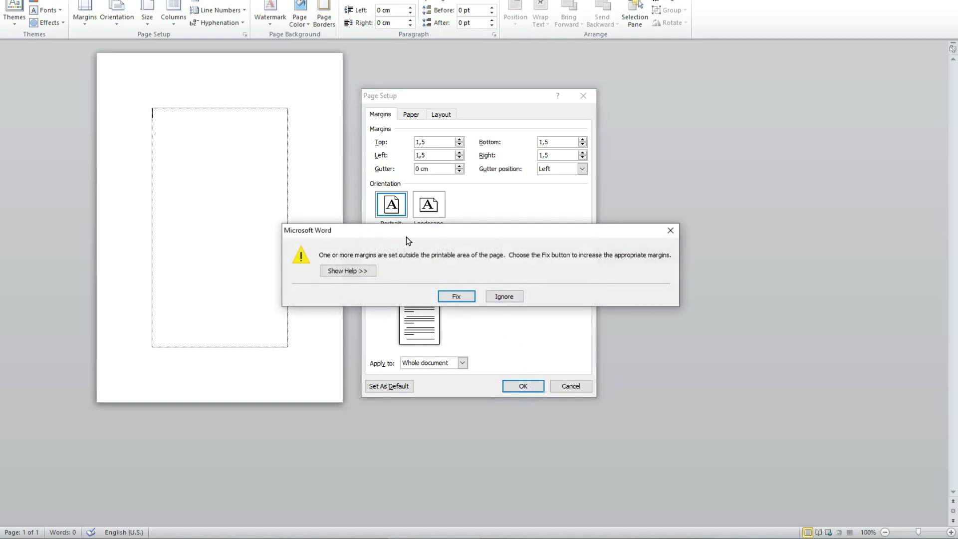
drag(406, 233, 349, 179)
click(445, 243)
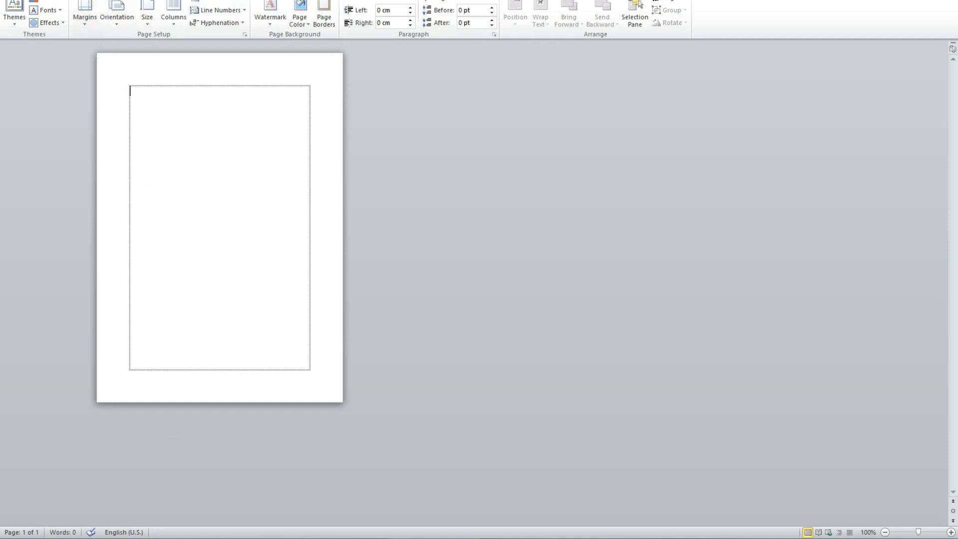
Insert all the photos from the Desktop's praktek photo folder at once
click(75, 0)
click(119, 8)
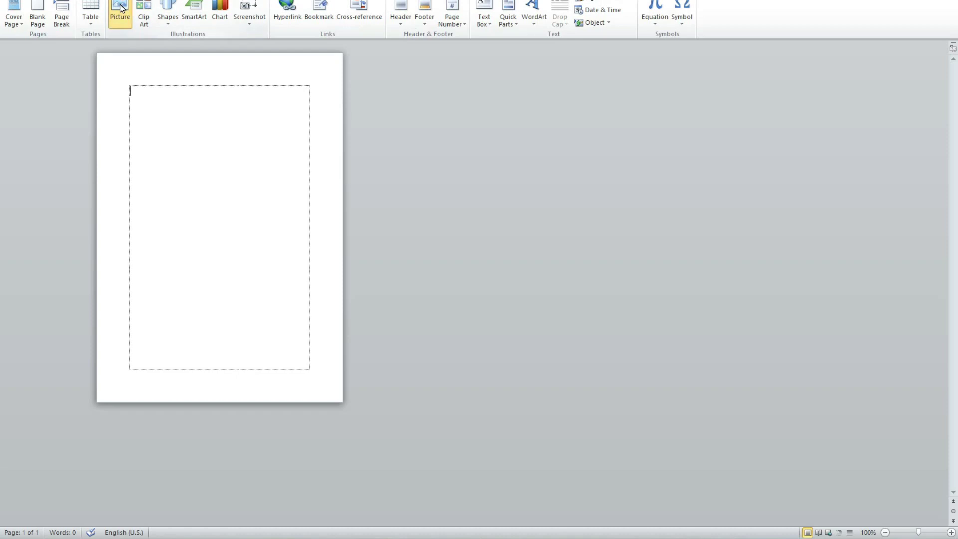
click(52, 87)
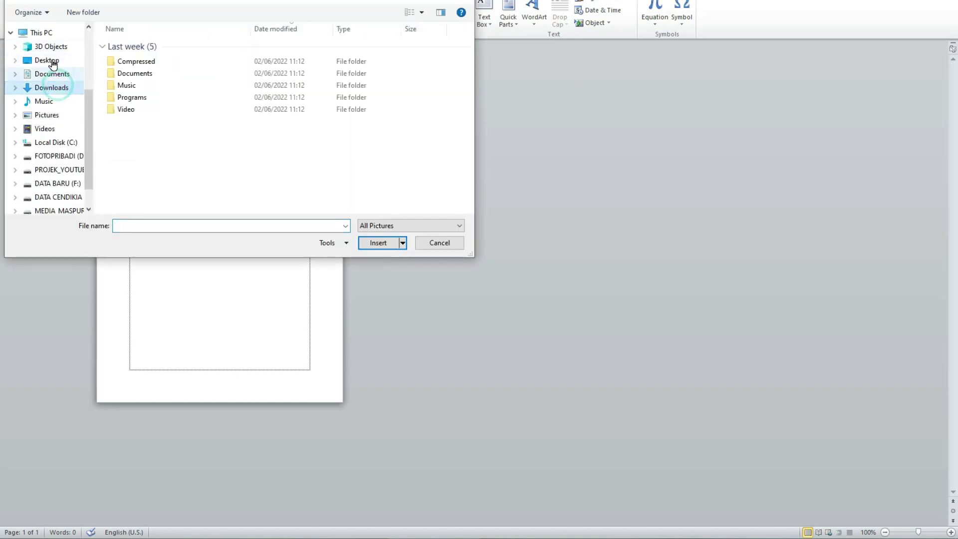
click(47, 59)
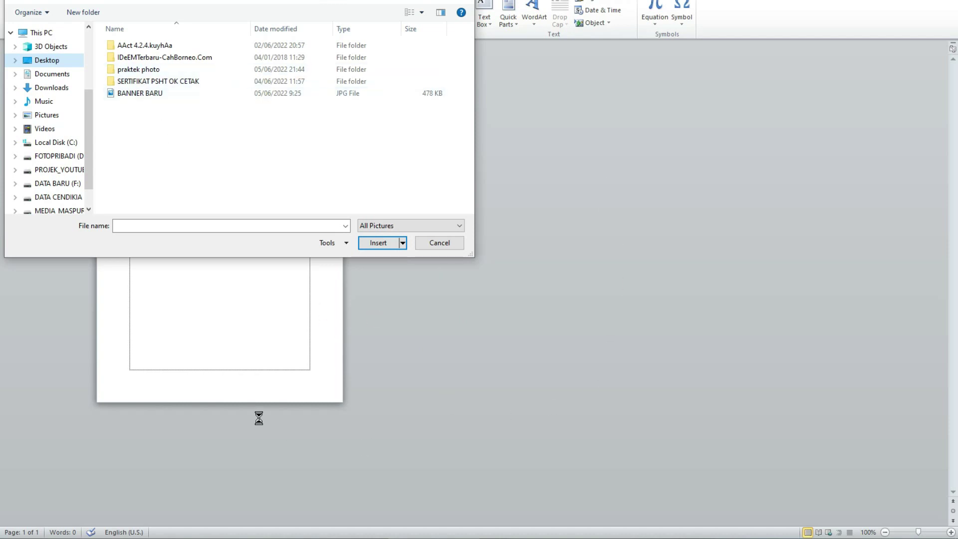
click(153, 70)
double_click(153, 70)
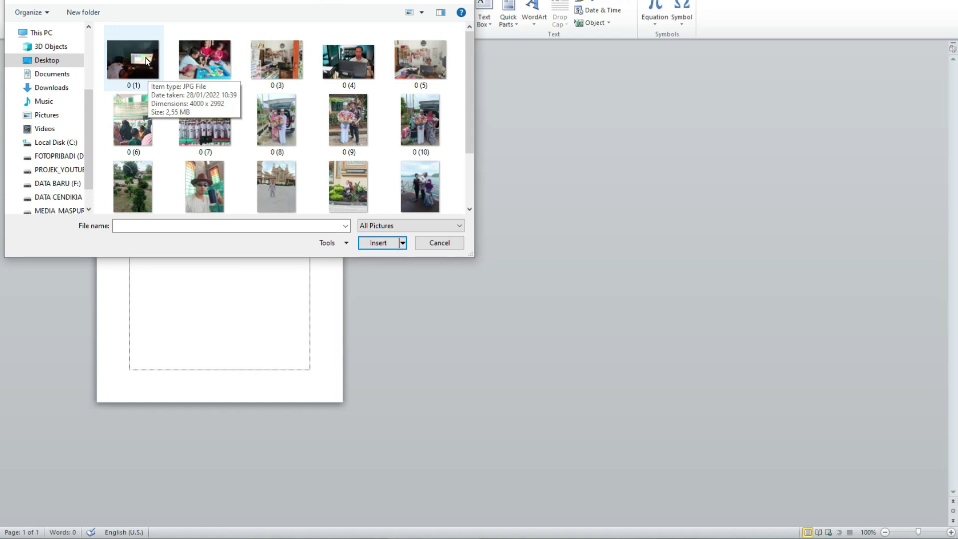
click(147, 61)
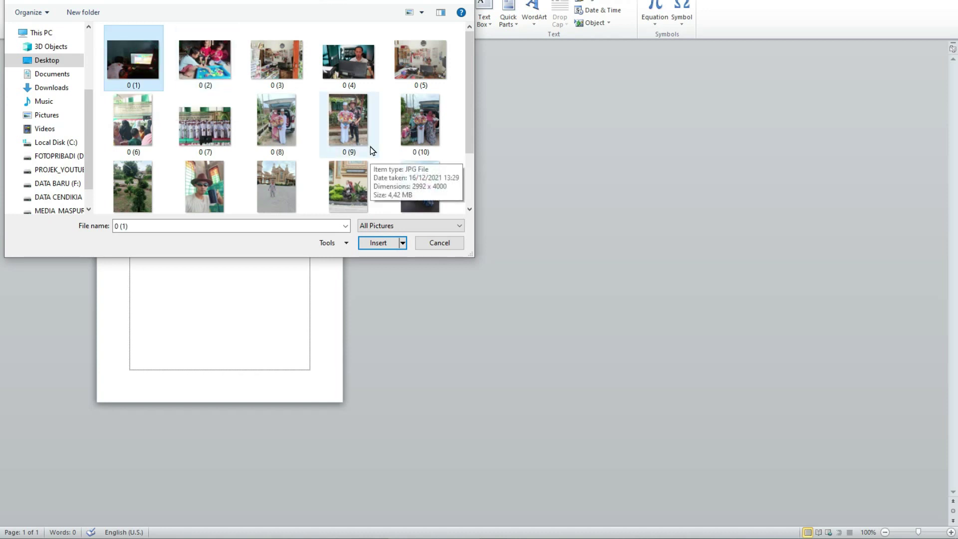
key(ctrl+a)
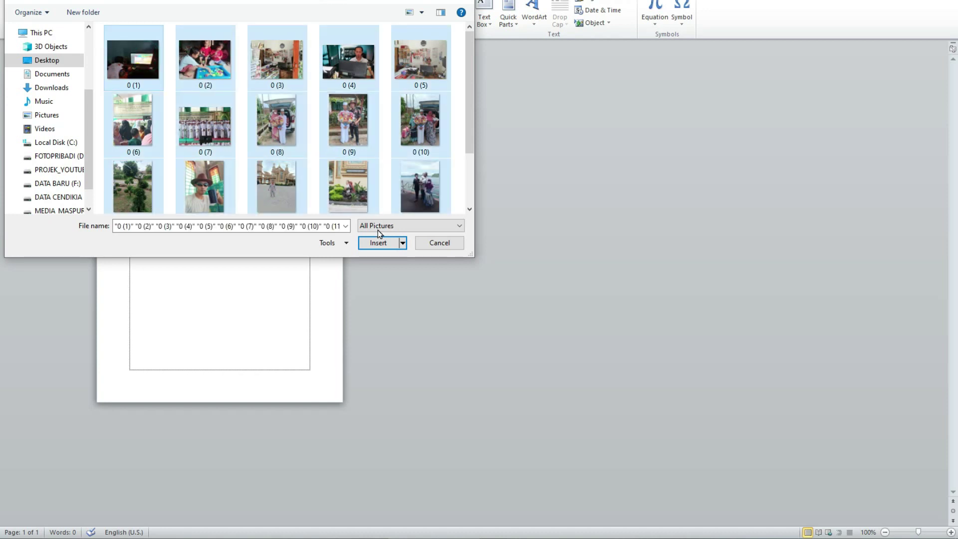
click(376, 244)
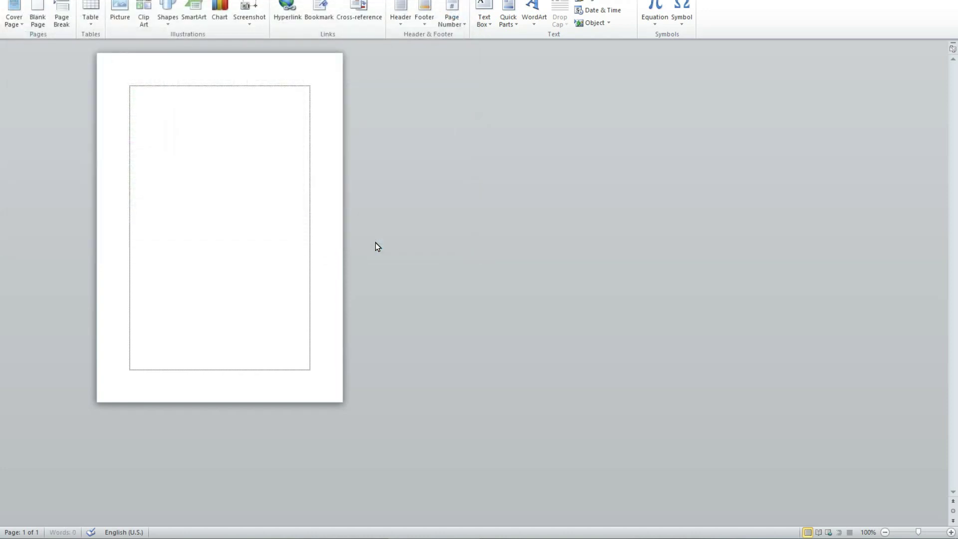
Drag the inserted photos into a stack inside the page frame, moving the river photo lower
click(322, 113)
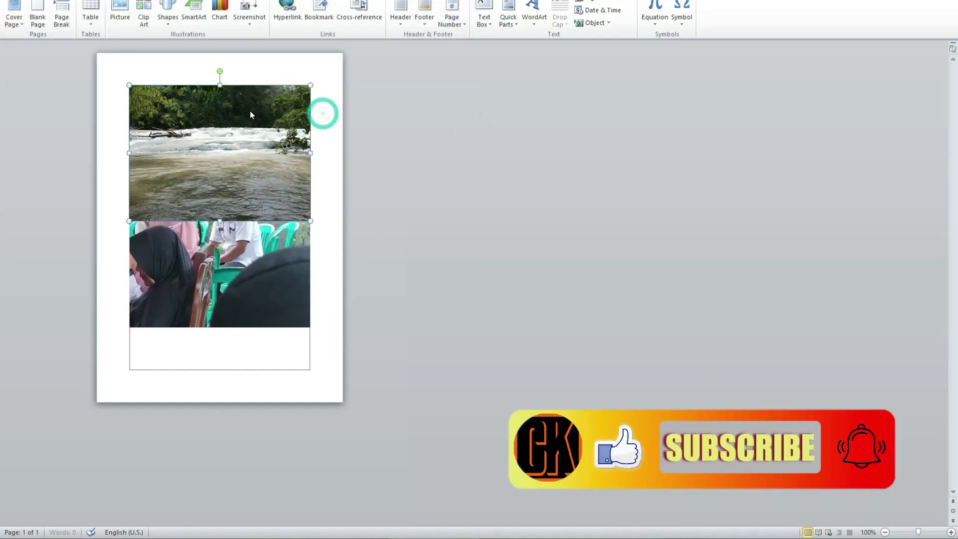
mouse_move(223, 137)
mouse_down()
mouse_move(227, 178)
mouse_move(227, 107)
mouse_up()
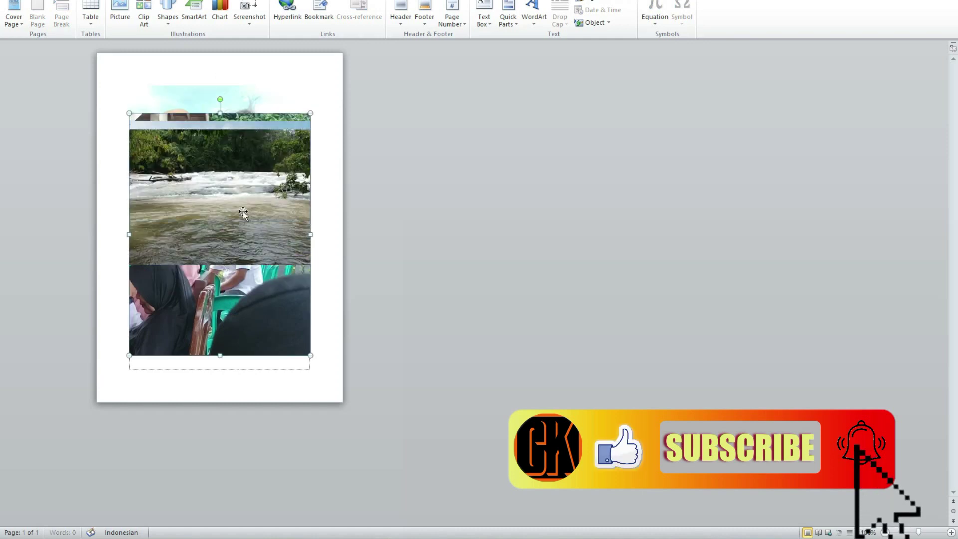
mouse_move(243, 211)
mouse_down()
mouse_move(254, 282)
mouse_move(252, 205)
mouse_up()
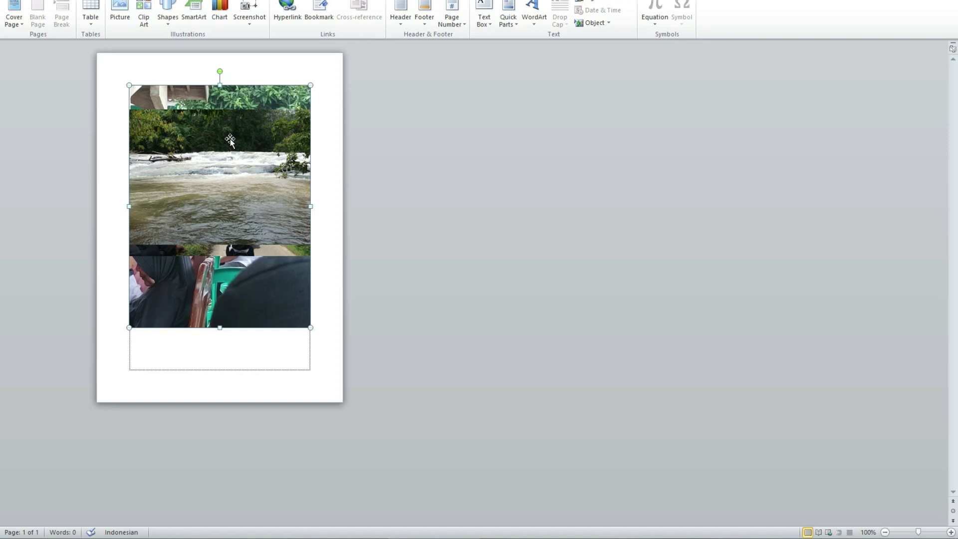
click(319, 153)
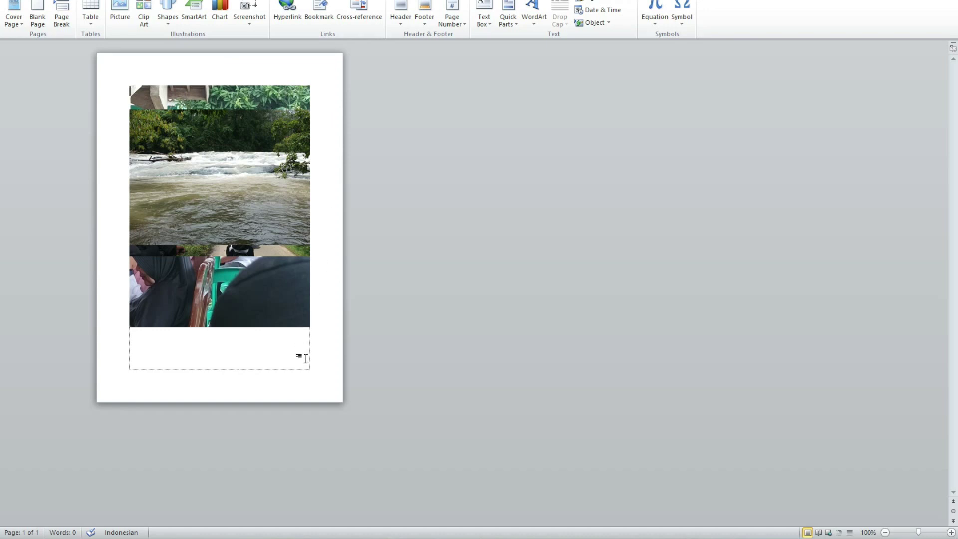
click(316, 341)
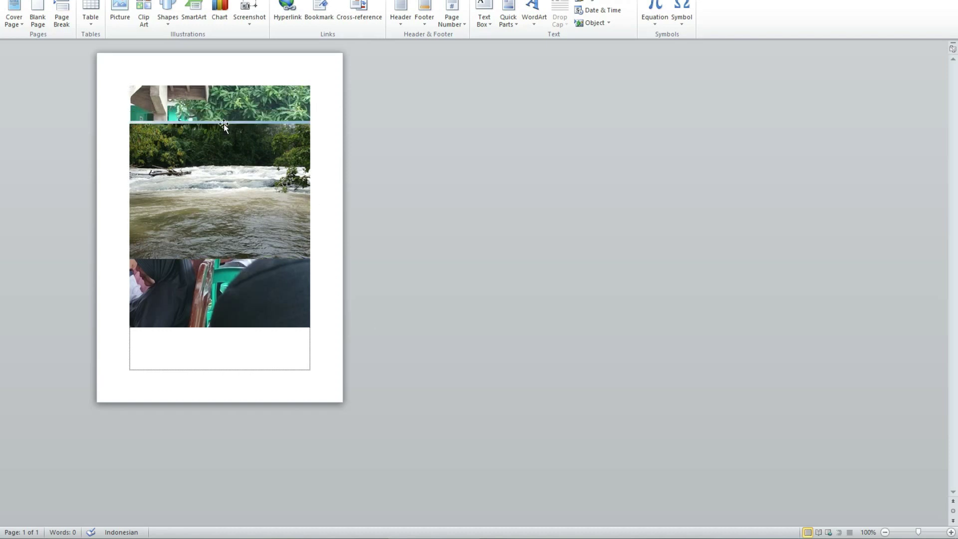
key(alt+p)
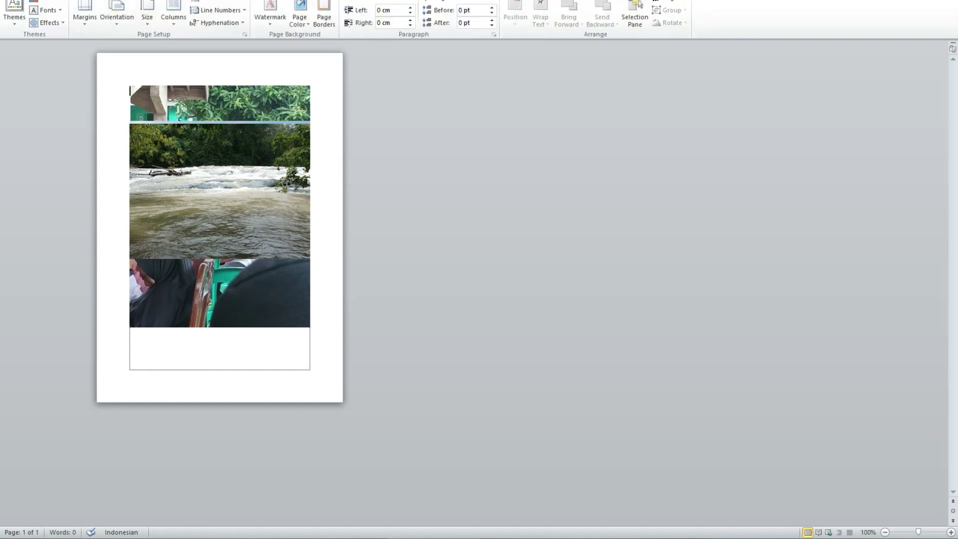
Change the paper size to A4 (210 x 297 mm)
click(147, 15)
scroll(235, 144, up, 1)
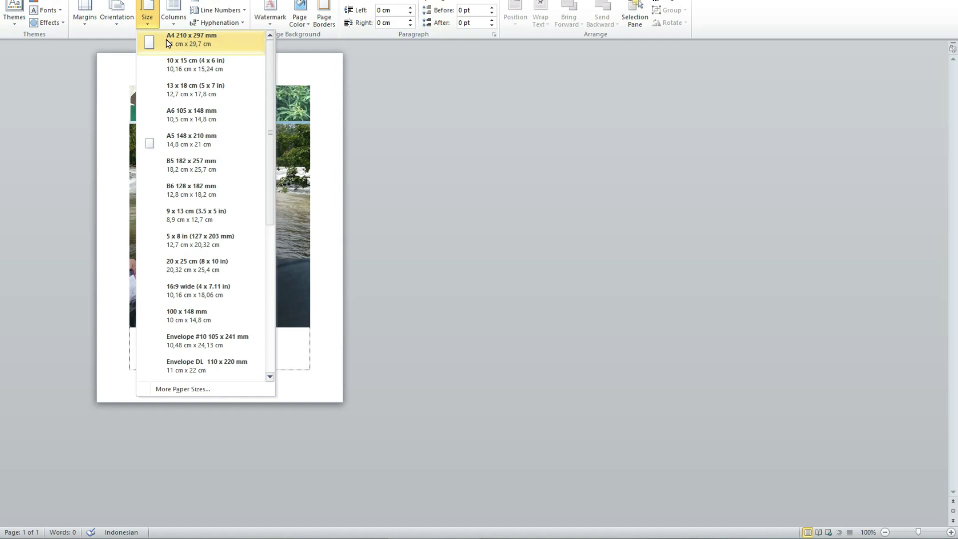
click(195, 40)
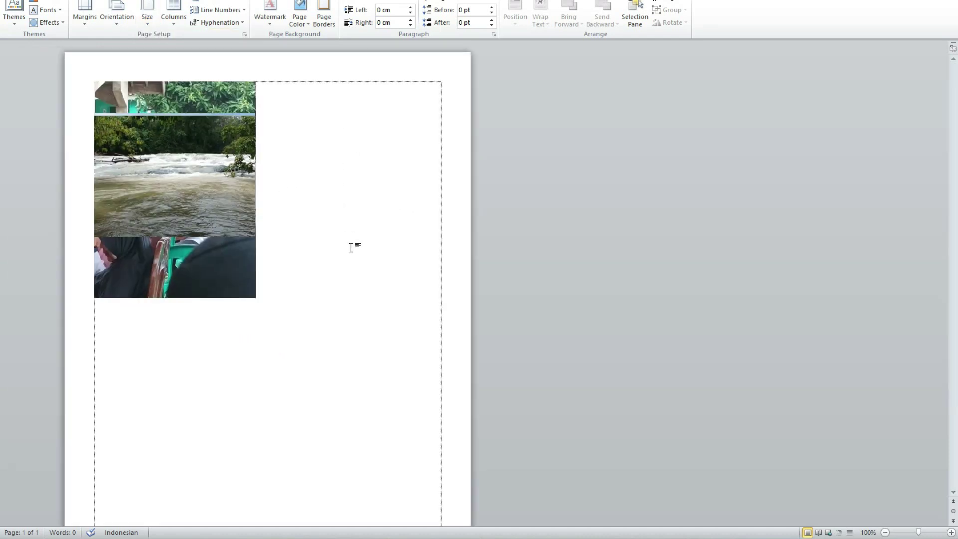
scroll(384, 191, down, 3)
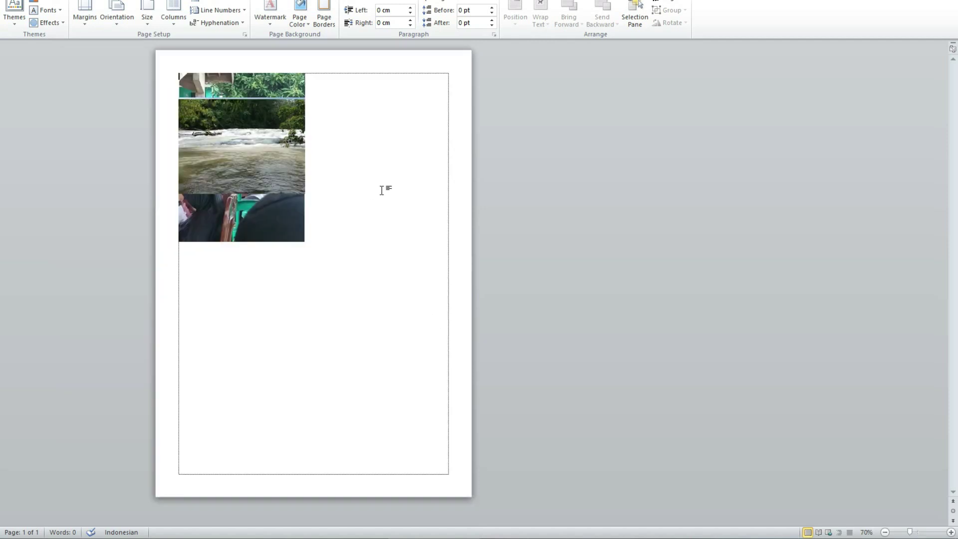
click(147, 15)
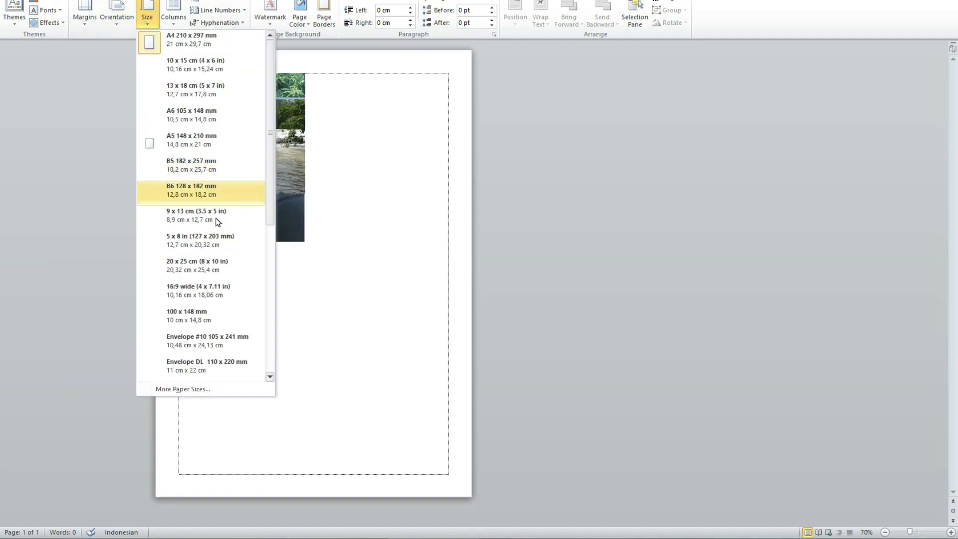
scroll(235, 249, down, 3)
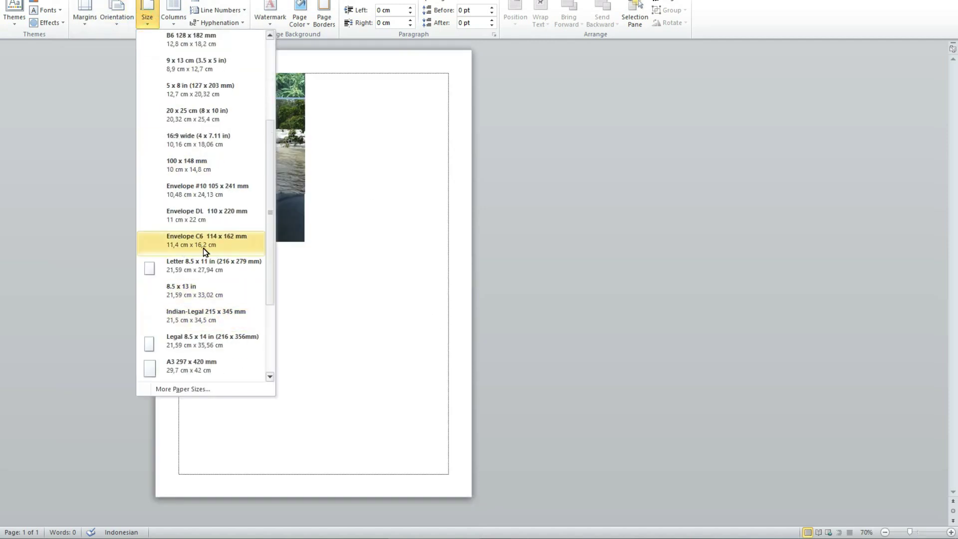
click(398, 218)
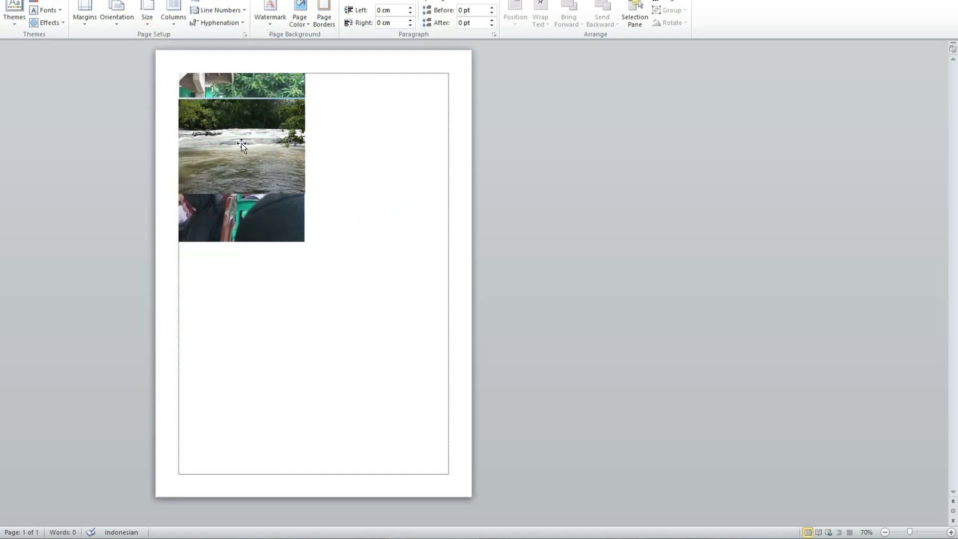
Move the river photo top right, the road photo lower right and the garden photo lower left
drag(227, 143, 364, 136)
drag(257, 136, 414, 300)
drag(274, 152, 272, 305)
click(357, 284)
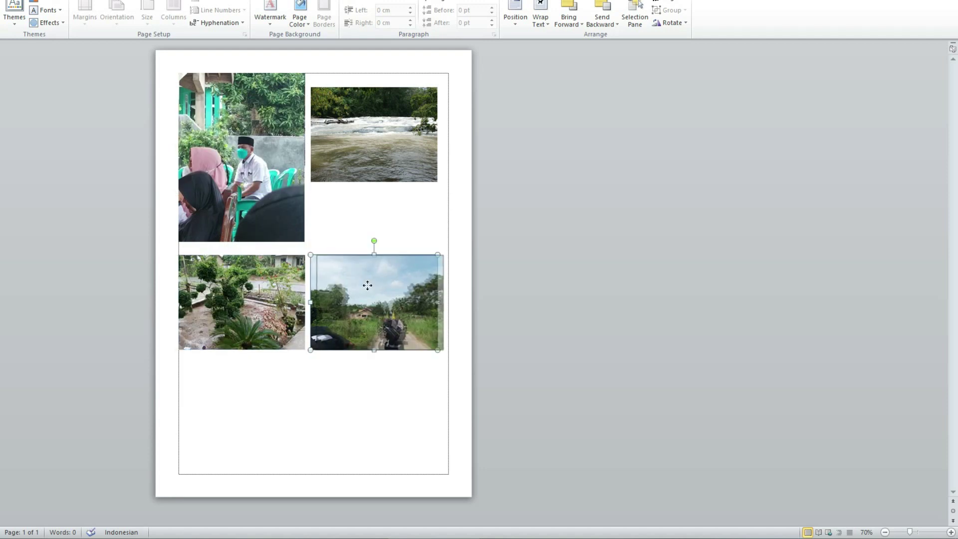
key(Right)
key(Right)
Insert a page break above the photos so the collage starts on page 2
click(300, 86)
key(ctrl+z)
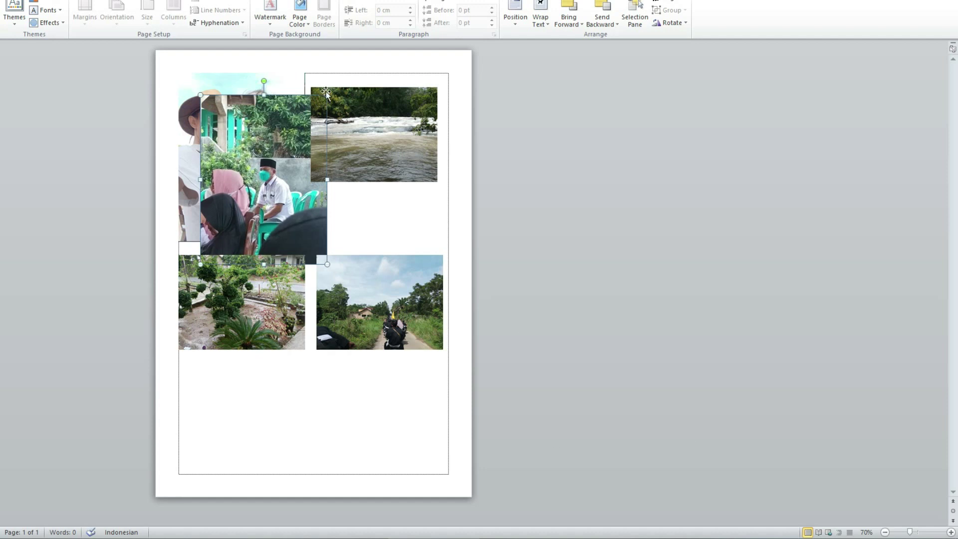
click(327, 73)
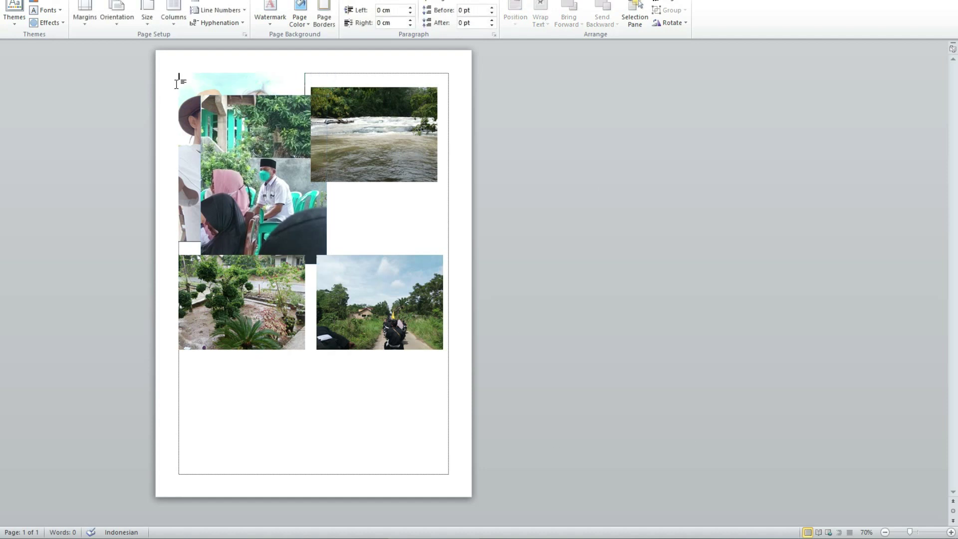
scroll(316, 89, up, 1)
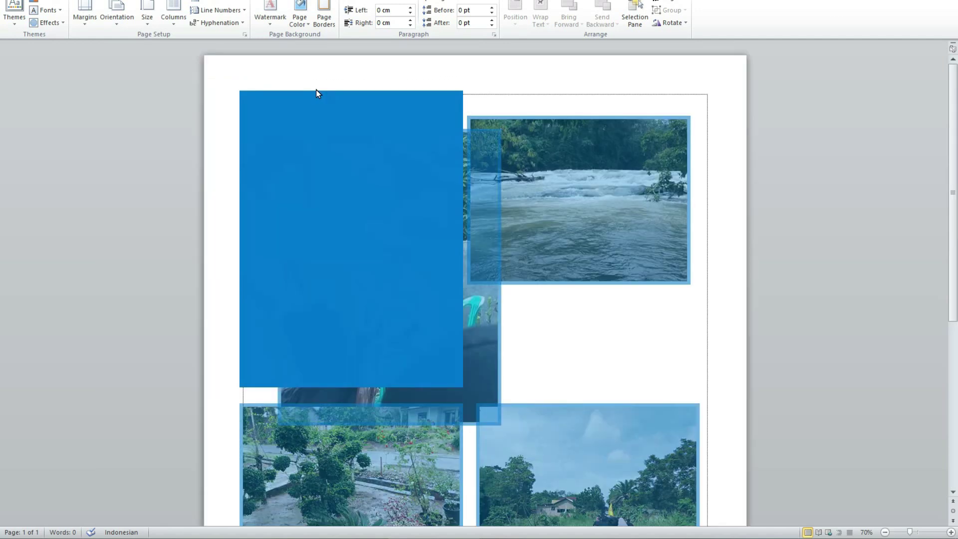
click(492, 99)
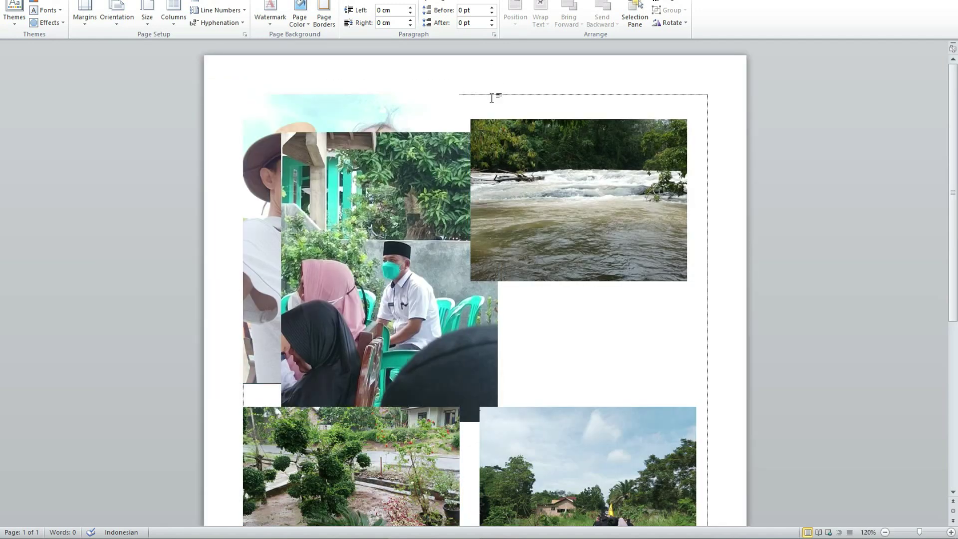
key(ctrl+Return)
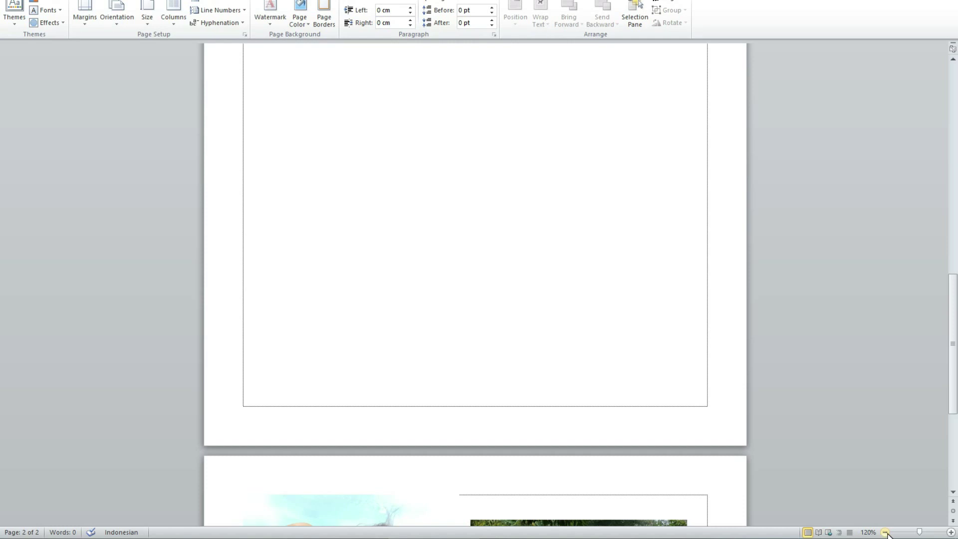
click(885, 532)
Move the river, group, family and garden photos onto page 1
ctrl+scroll(723, 201, down, 2)
mouse_move(721, 203)
mouse_down()
mouse_move(162, 221)
mouse_move(145, 231)
mouse_up()
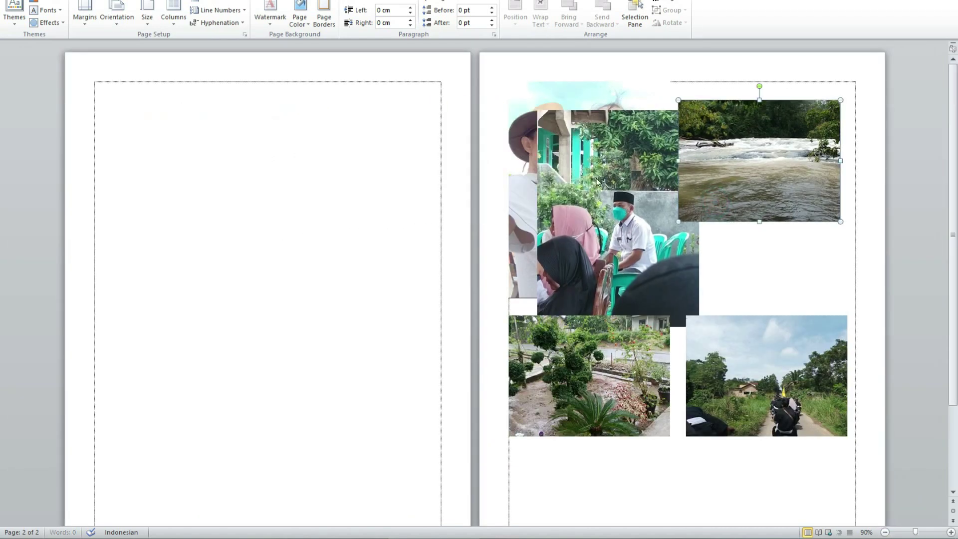
drag(678, 174, 413, 192)
drag(574, 192, 159, 421)
drag(629, 293, 388, 360)
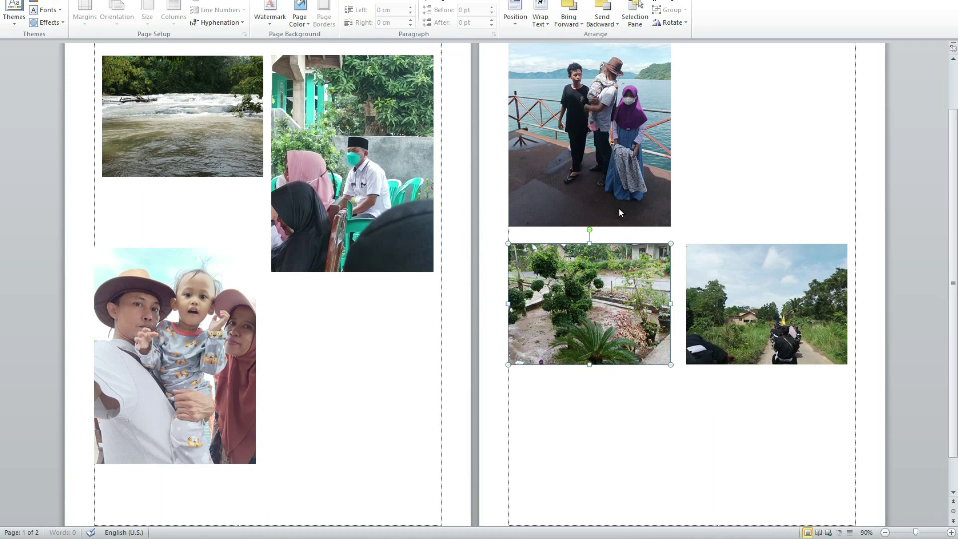
Move the road photo to the top right of page 2 and the top-left photo lower
click(743, 353)
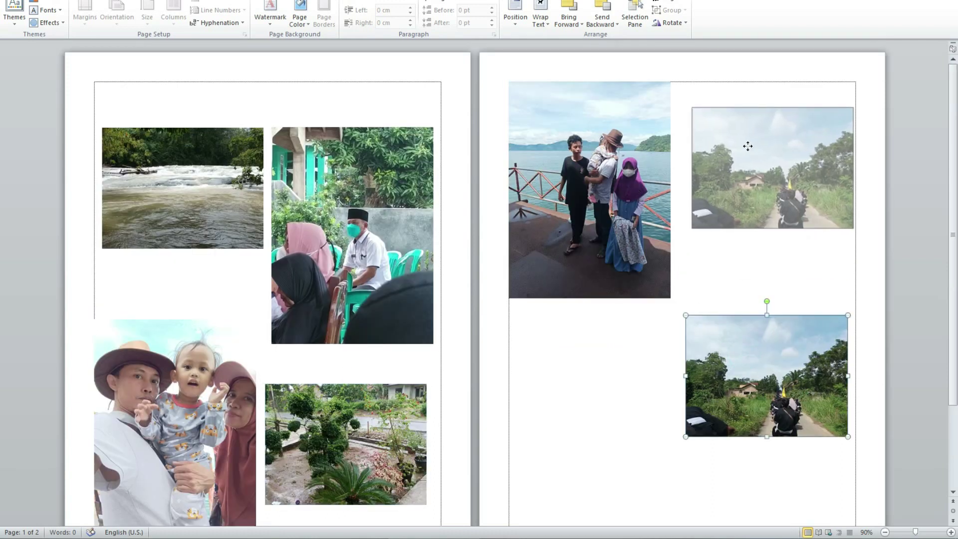
drag(743, 181, 746, 144)
drag(619, 185, 626, 434)
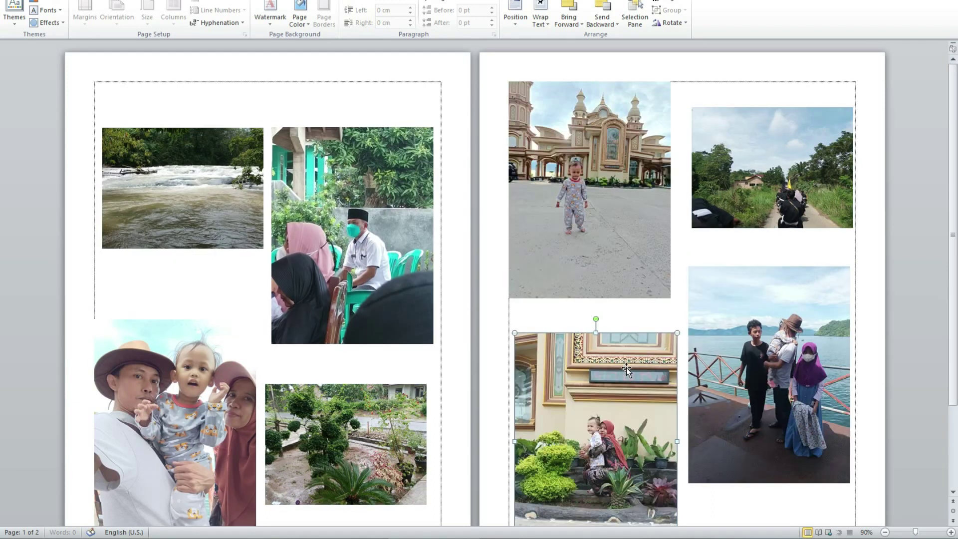
scroll(626, 367, down, 5)
scroll(648, 299, up, 2)
scroll(604, 232, up, 1)
Nudge the child photo up, then insert a page break so page 2's photos move to page 3
click(642, 262)
drag(642, 262, 663, 197)
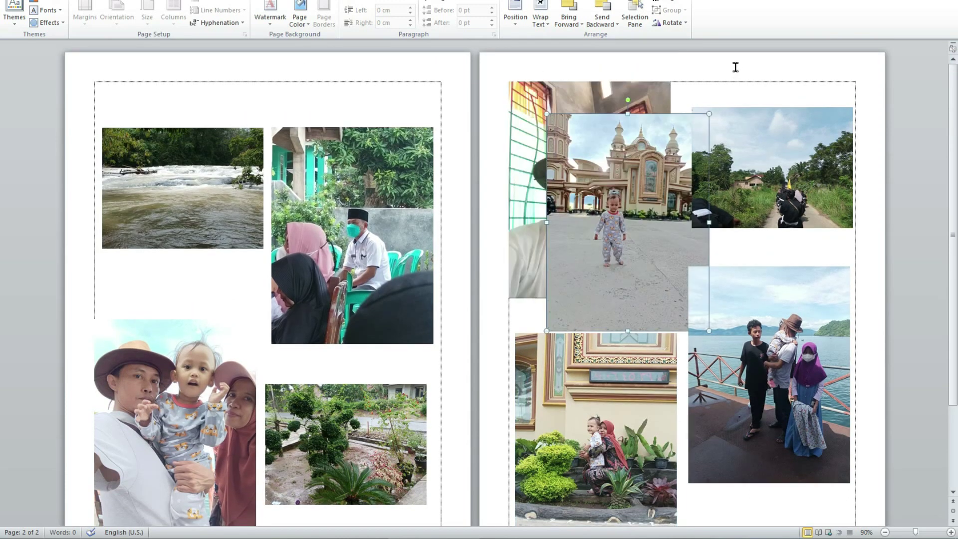
click(687, 80)
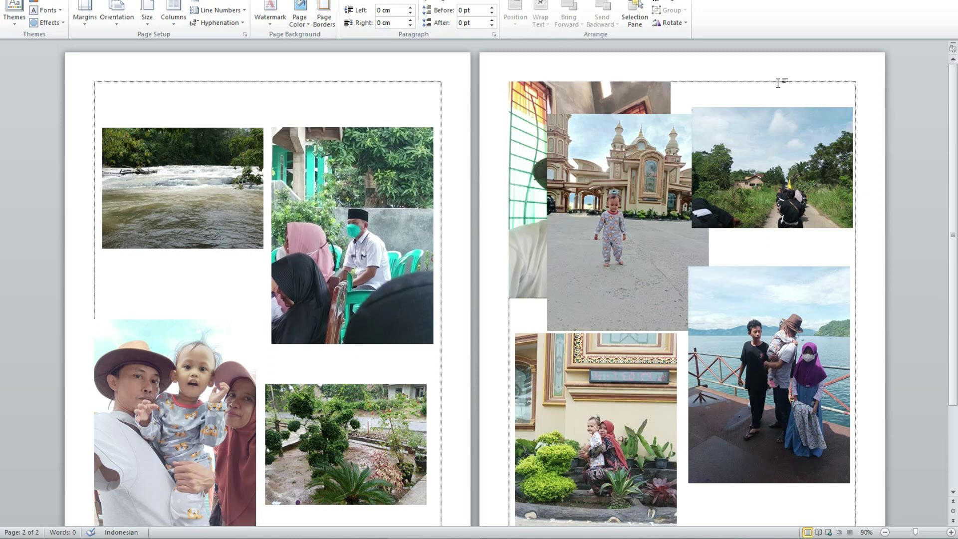
key(ctrl+Return)
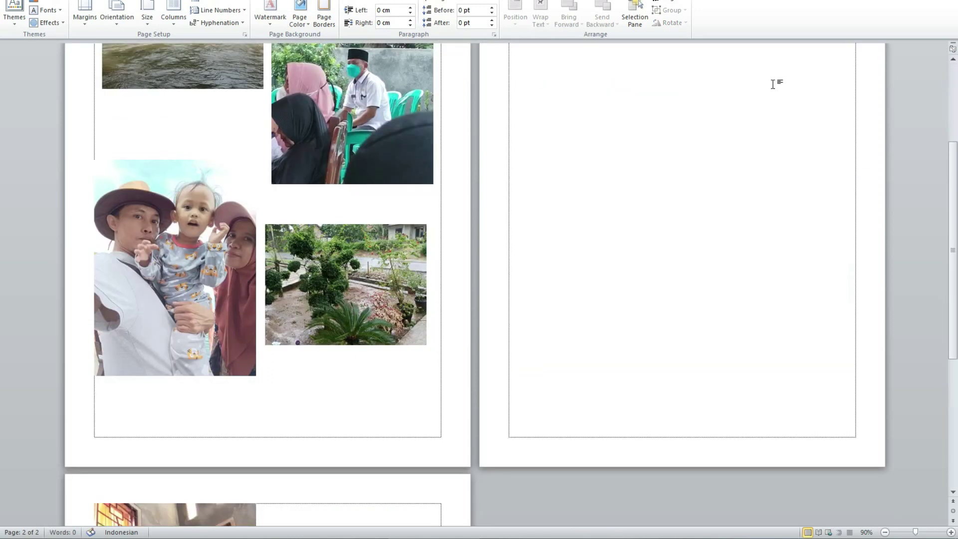
Bring the mosque and tree photos up onto page 2
ctrl+scroll(696, 198, down, 1)
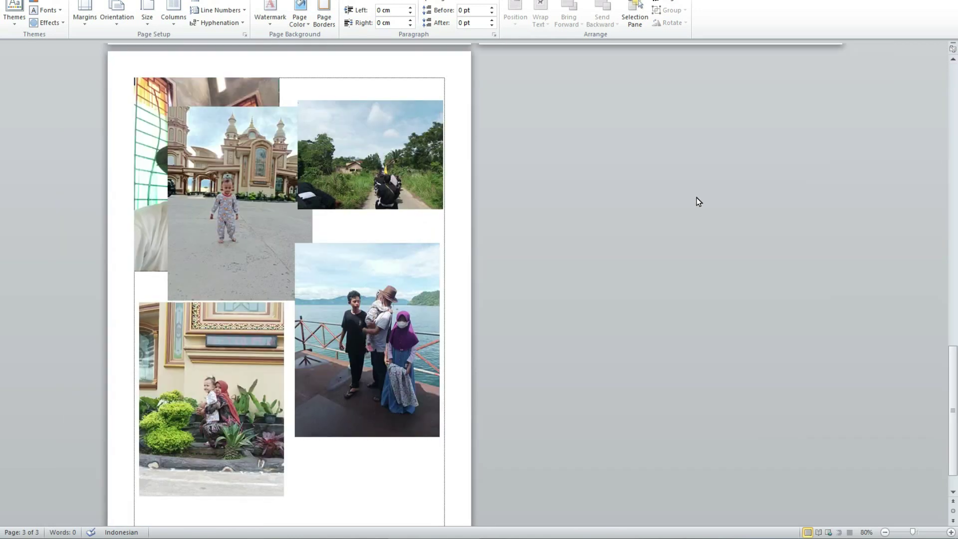
ctrl+scroll(552, 235, down, 2)
mouse_move(700, 124)
mouse_down()
mouse_move(390, 123)
mouse_move(400, 117)
mouse_up()
click(694, 166)
drag(565, 255, 534, 325)
Arrange page 3 with the lake photo, the family photo at top and the car photo beside it
mouse_move(809, 256)
mouse_down()
mouse_move(809, 290)
mouse_move(807, 223)
mouse_up()
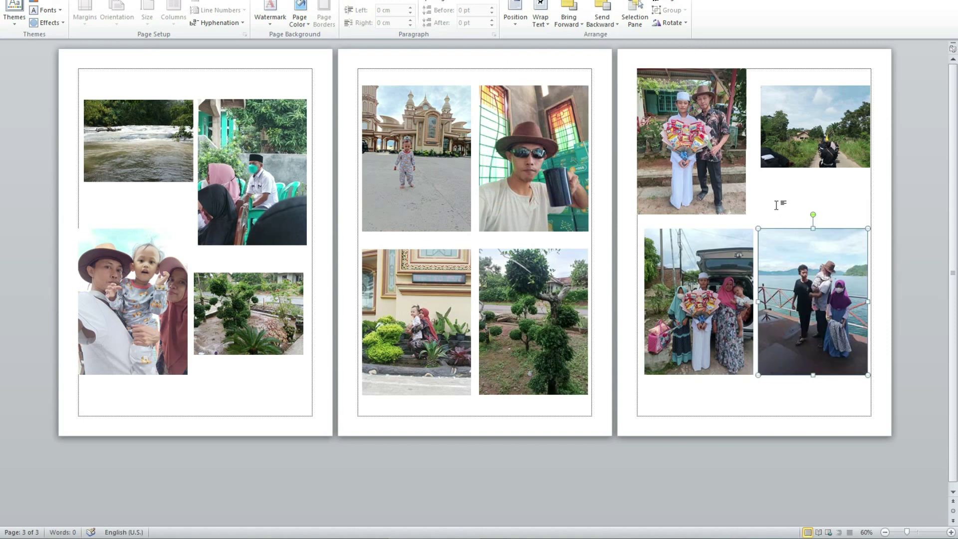
click(779, 76)
drag(728, 94, 781, 152)
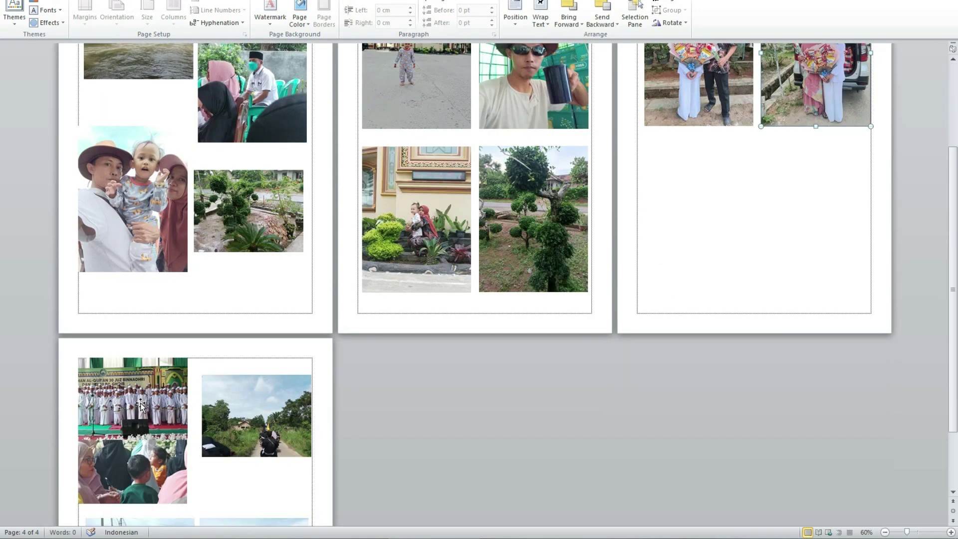
drag(138, 404, 778, 170)
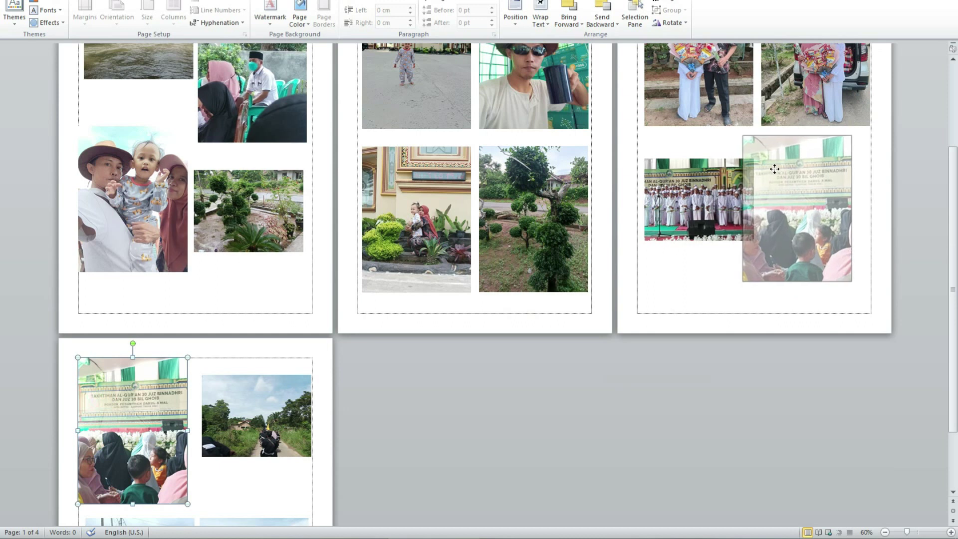
scroll(226, 357, down, 2)
scroll(225, 357, down, 1)
click(150, 284)
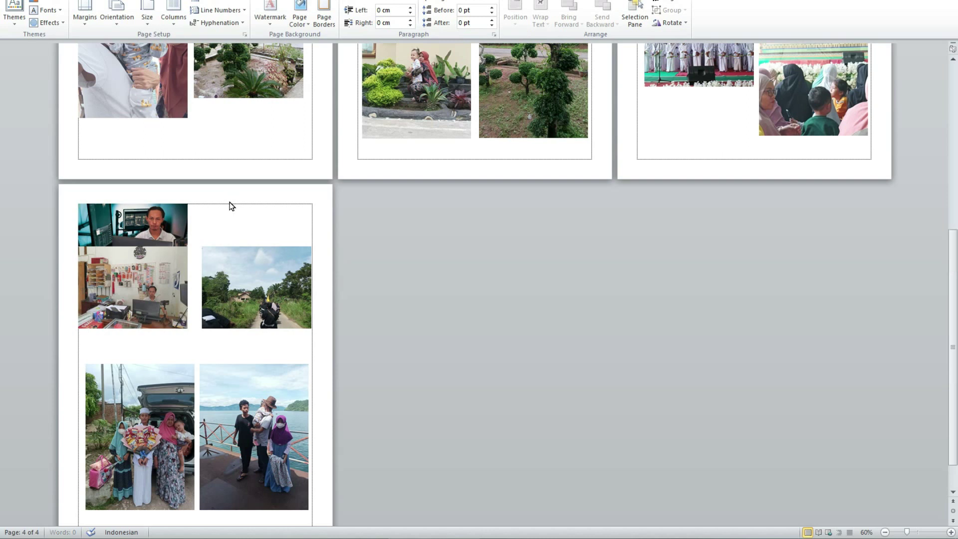
Insert a page break, then place the man, shop and computer photos in a grid on page 4
key(ctrl+Return)
drag(430, 217, 154, 251)
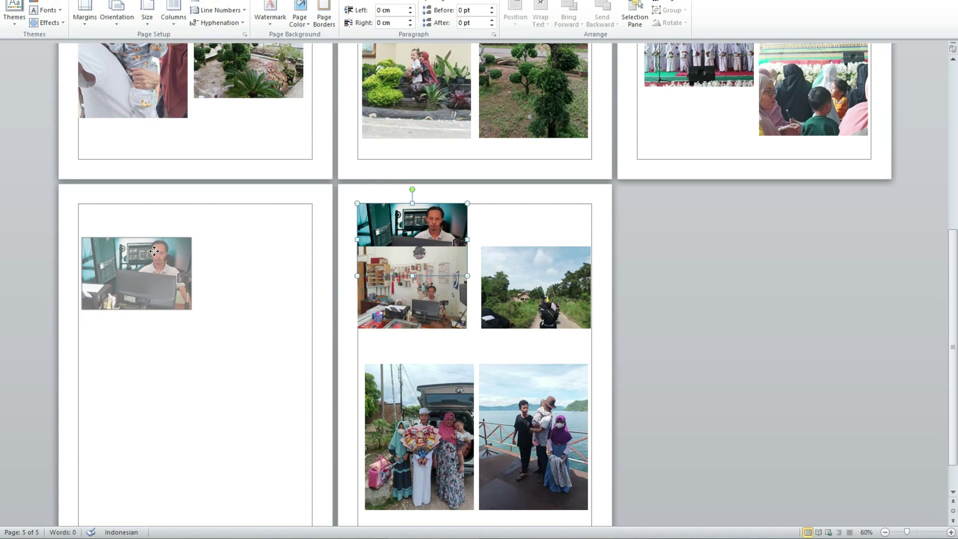
drag(412, 225, 255, 249)
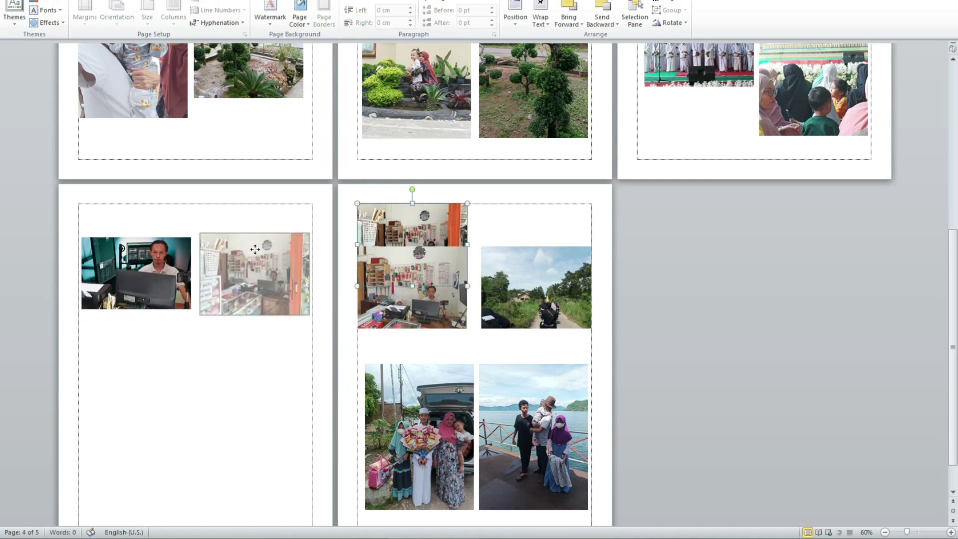
drag(385, 247, 114, 418)
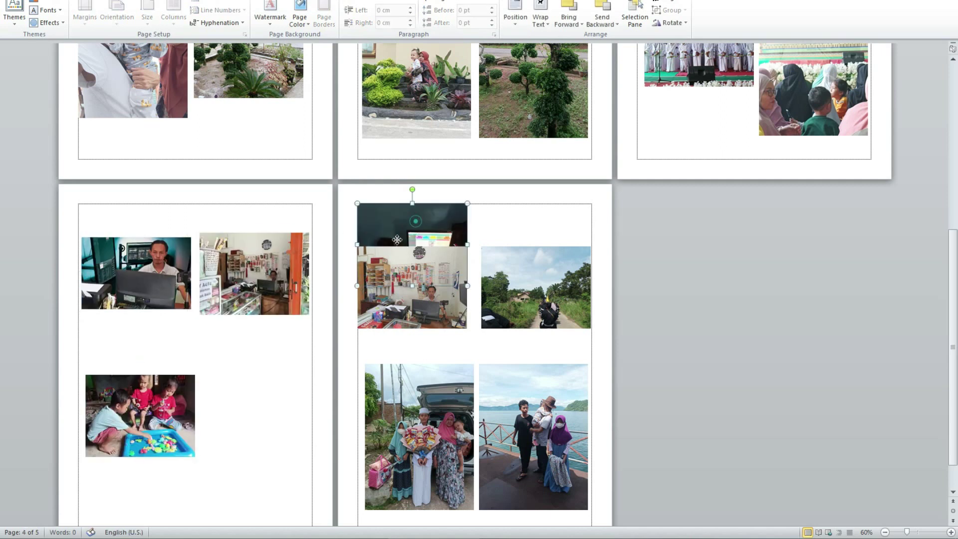
drag(396, 240, 259, 390)
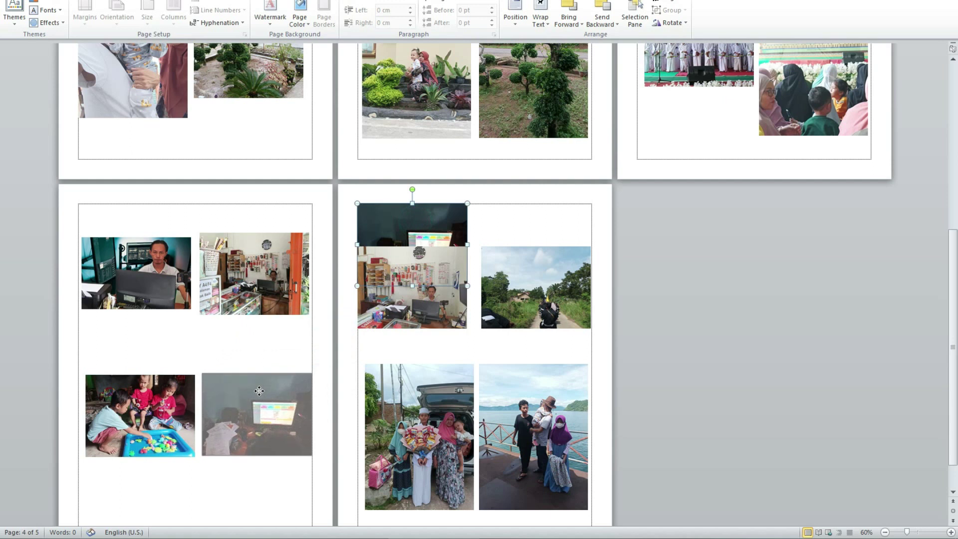
drag(259, 390, 259, 397)
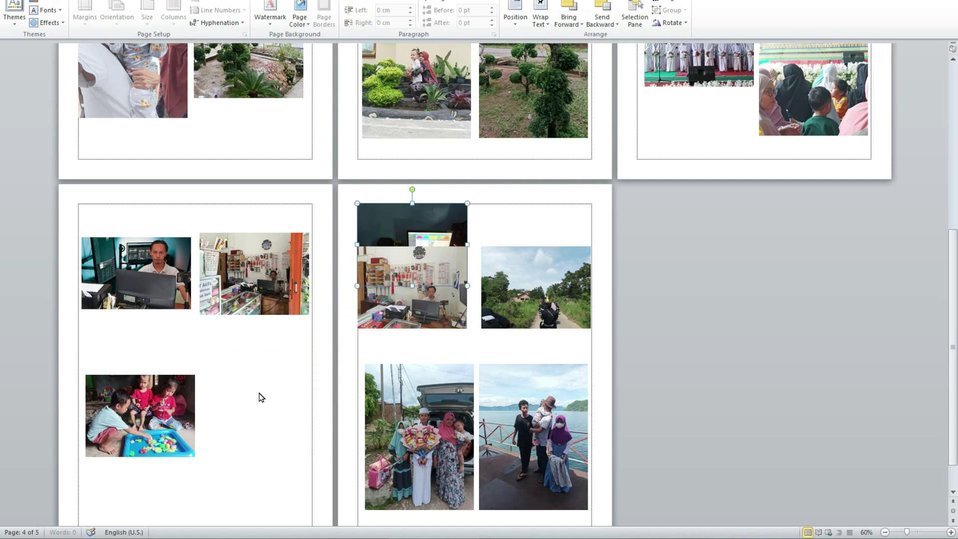
Select the family, shop and road photos on page 5 and the shop photo on page 4 to check them
scroll(487, 234, down, 3)
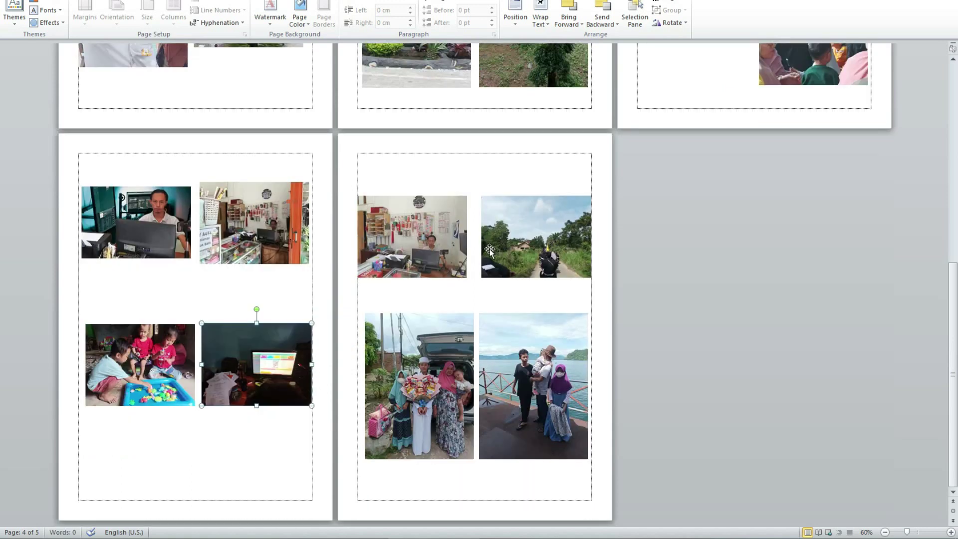
click(439, 339)
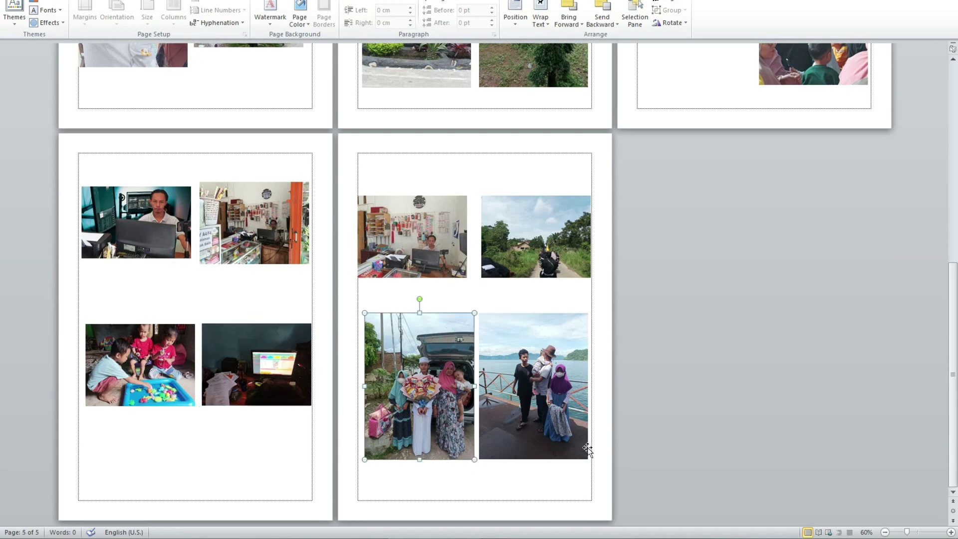
click(444, 225)
click(518, 225)
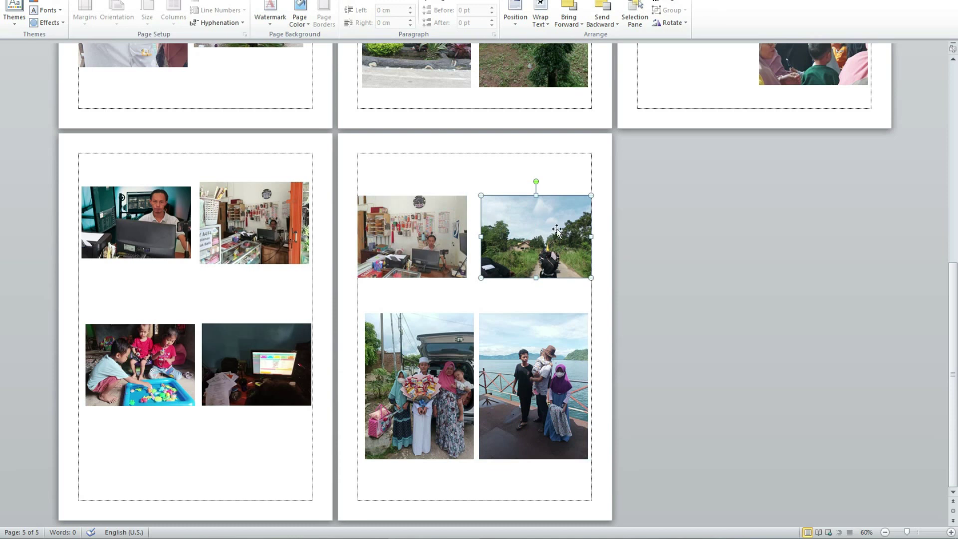
click(412, 230)
click(544, 228)
click(408, 229)
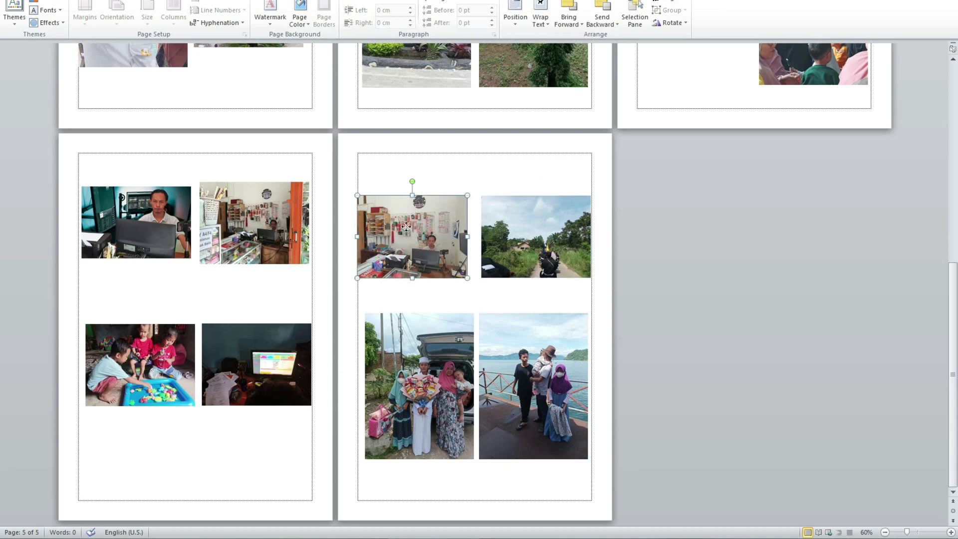
click(305, 206)
scroll(290, 304, up, 5)
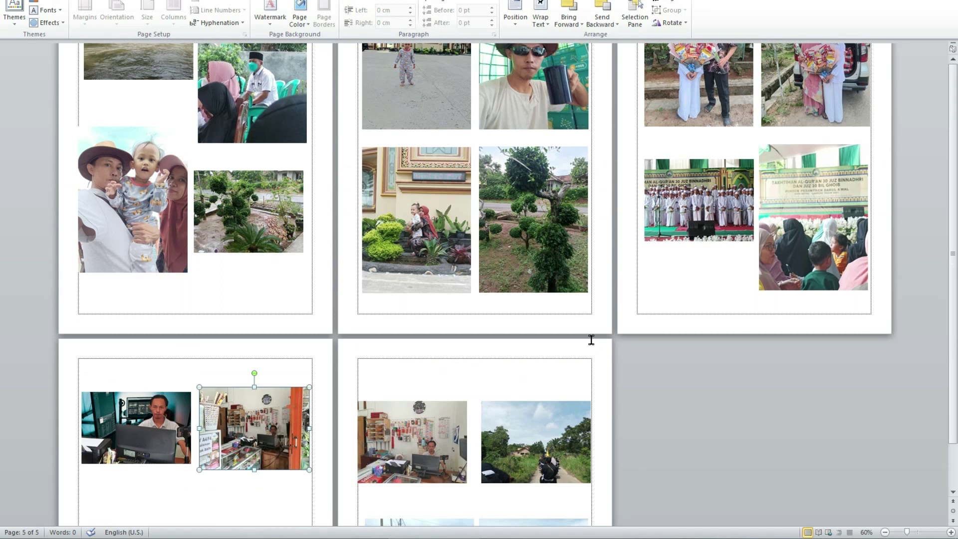
ctrl+scroll(591, 340, down, 1)
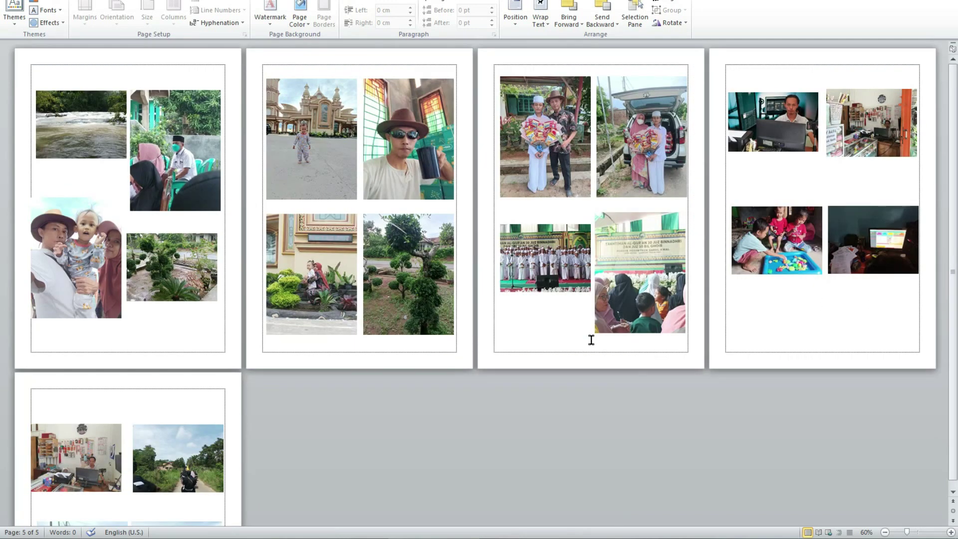
Select the kids, computer and shop photos on page 4 to check their positions
ctrl+scroll(591, 340, down, 3)
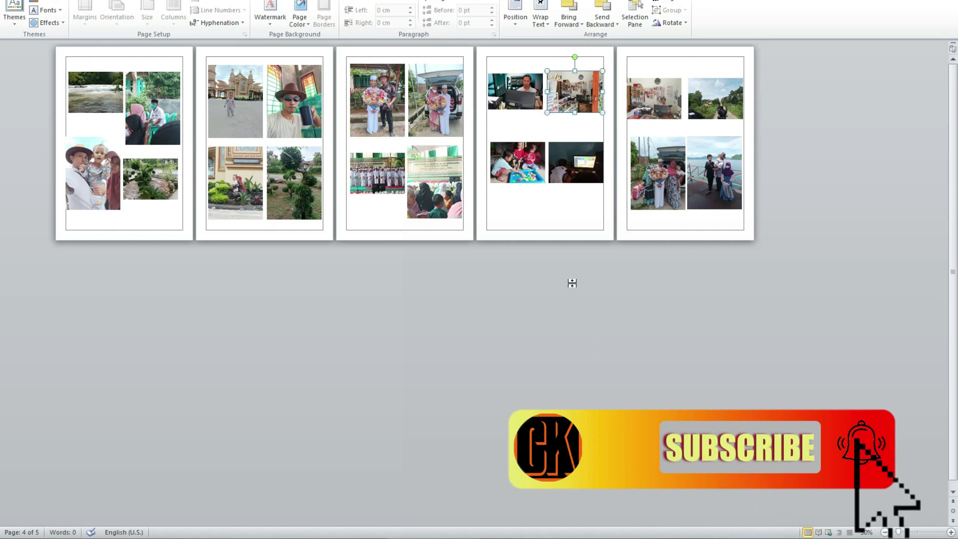
drag(527, 164, 523, 166)
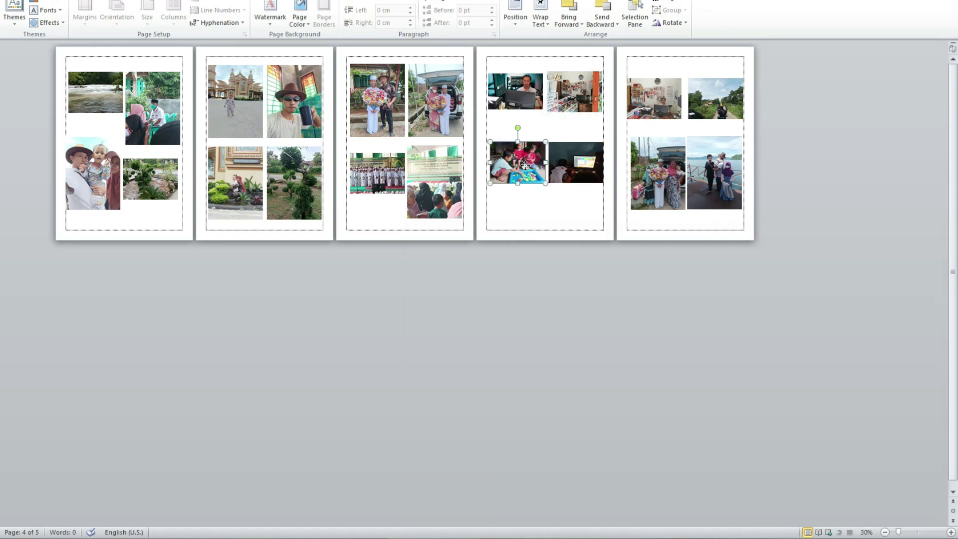
click(567, 167)
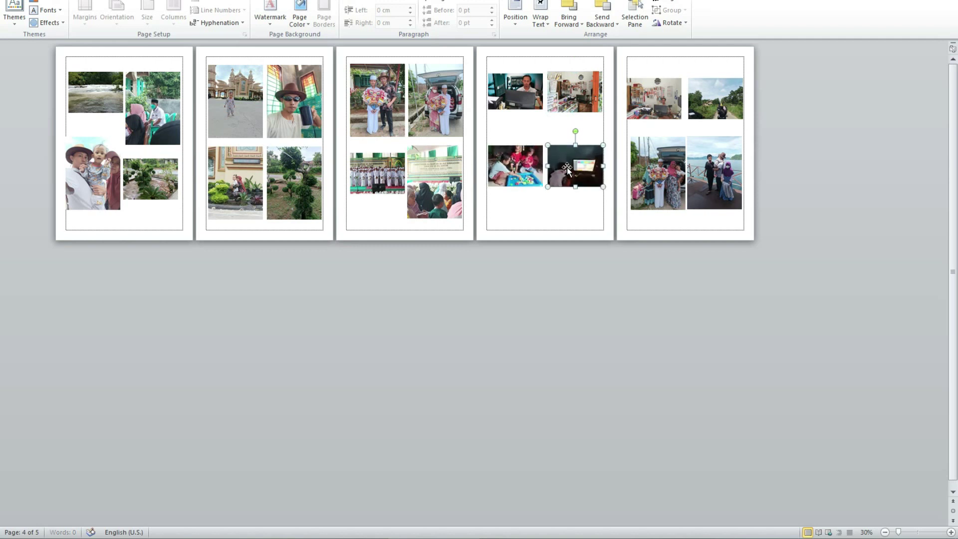
click(573, 89)
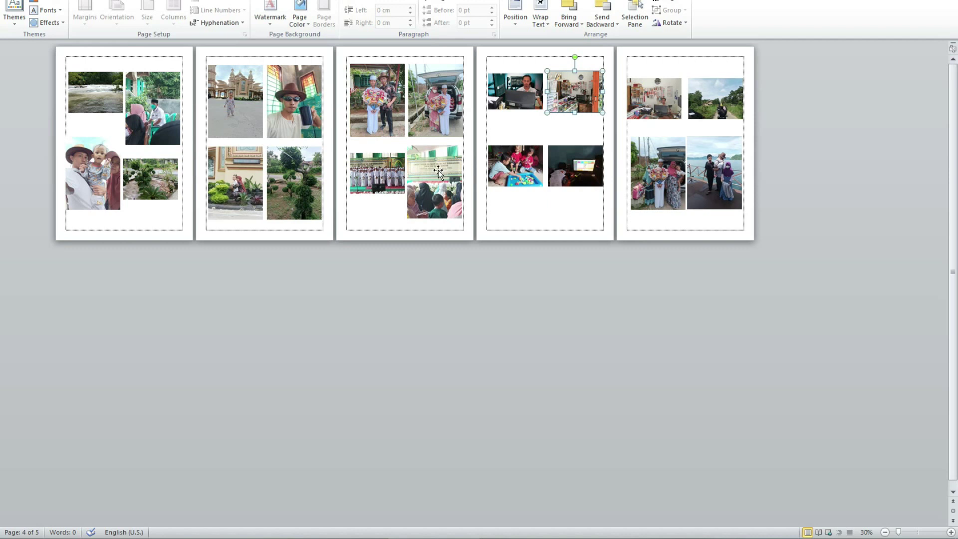
Lower the group photo at bottom-left of page 3 slightly, then deselect it
click(389, 180)
drag(390, 184, 389, 179)
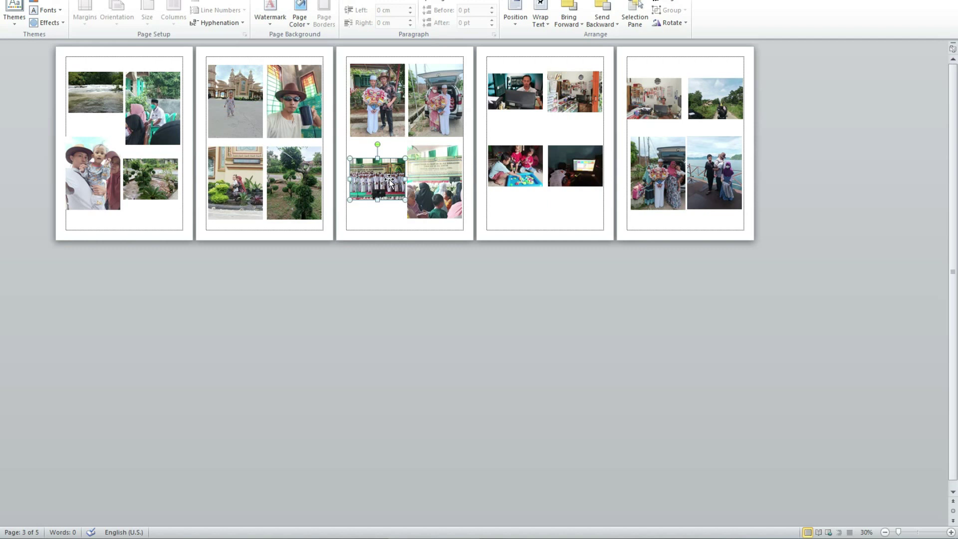
click(531, 182)
click(526, 210)
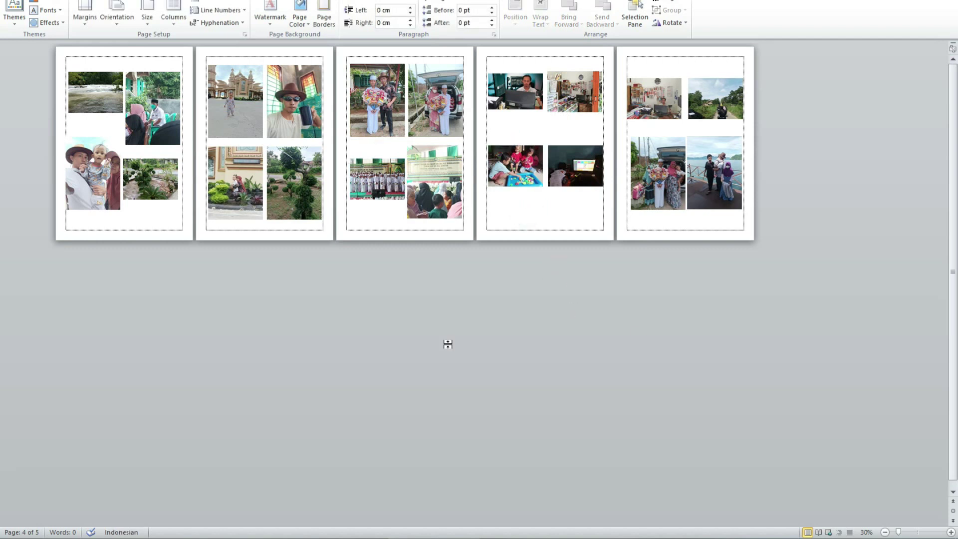
ctrl+scroll(447, 343, up, 1)
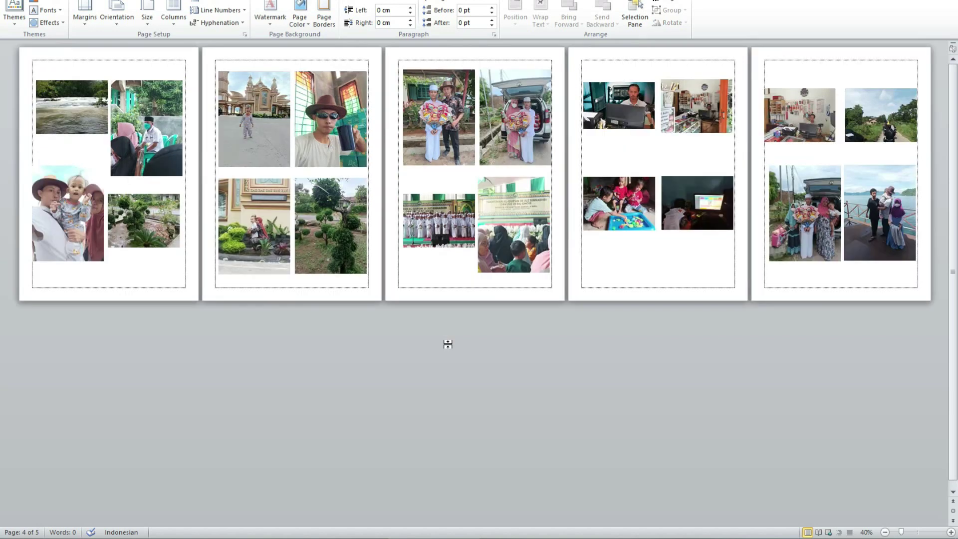